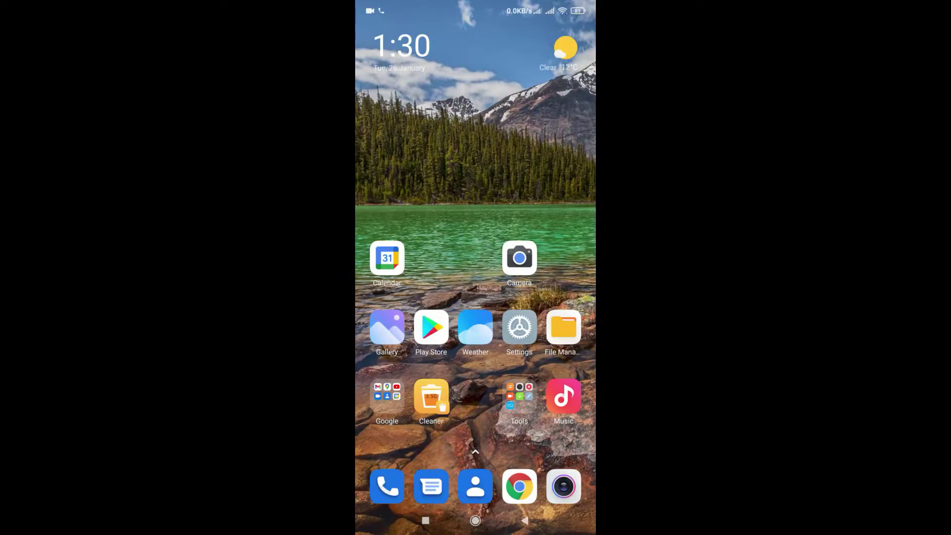
Trigger developer mode from the MIUI version (For POCO) entry in the phone's About phone settings and return to the home screen
left_click(519, 327)
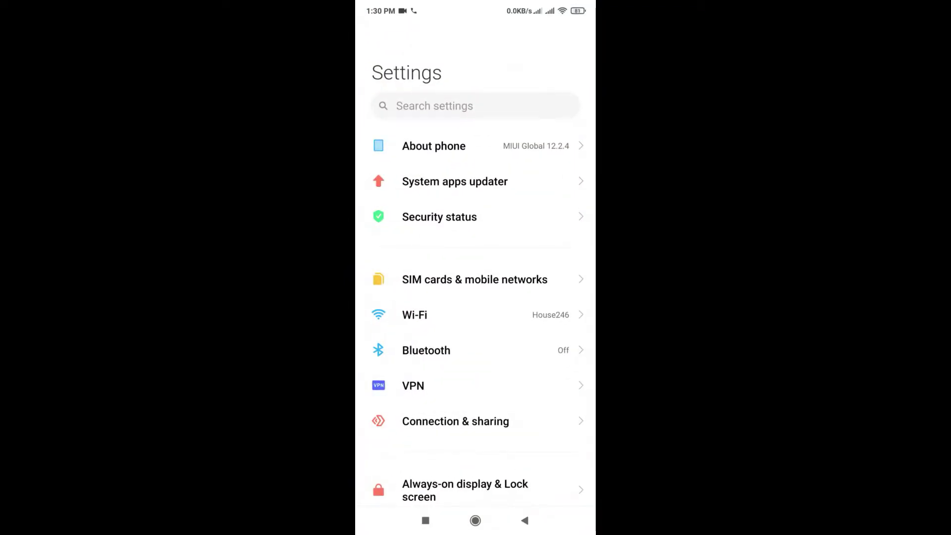
left_click(434, 146)
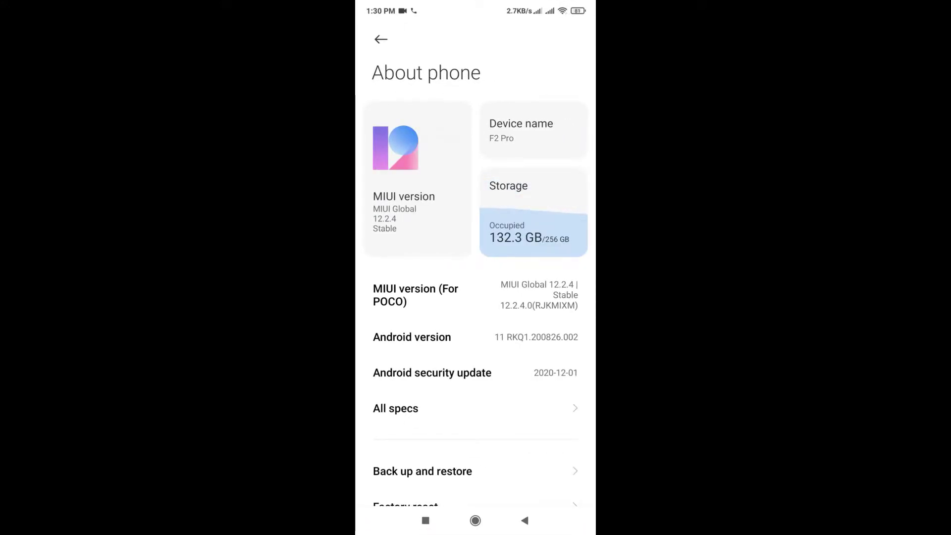
left_click(486, 295)
left_click(505, 295)
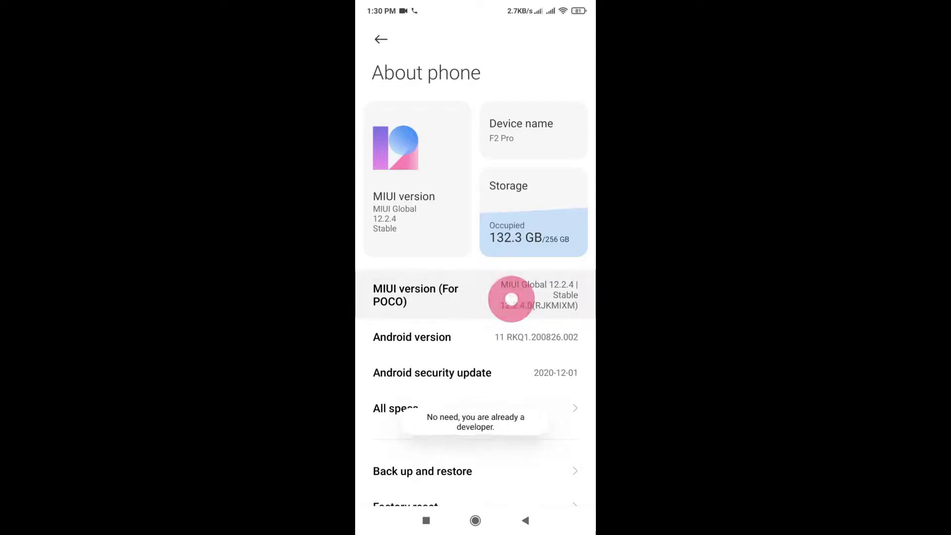
left_click(525, 520)
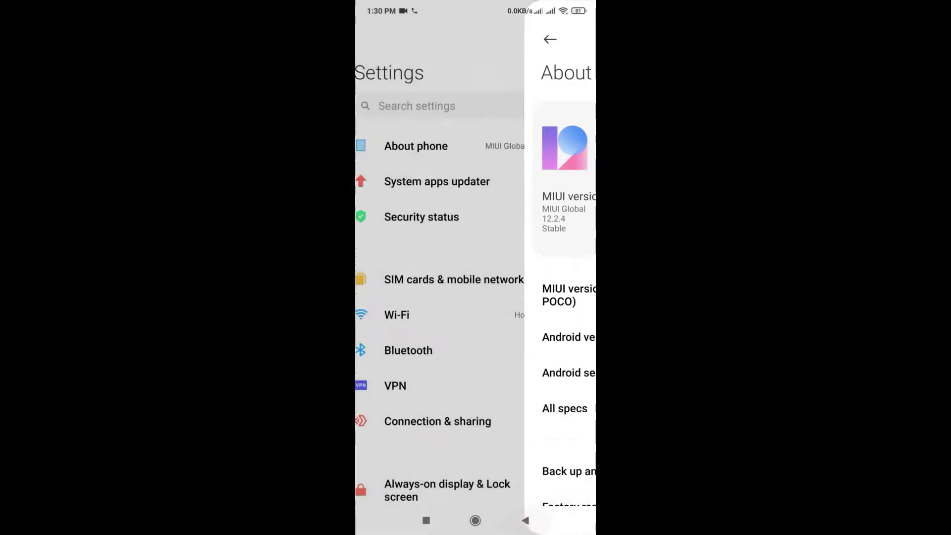
left_click(525, 520)
Find the Magisk Manager app by searching the phone's apps for "ma" and open it
left_click_drag(489, 390, 489, 223)
left_click(483, 486)
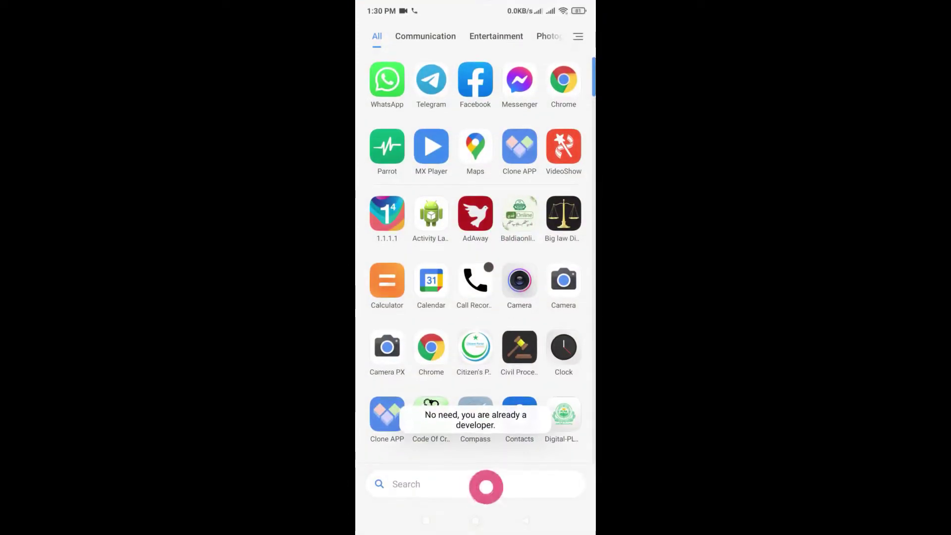
type("ma")
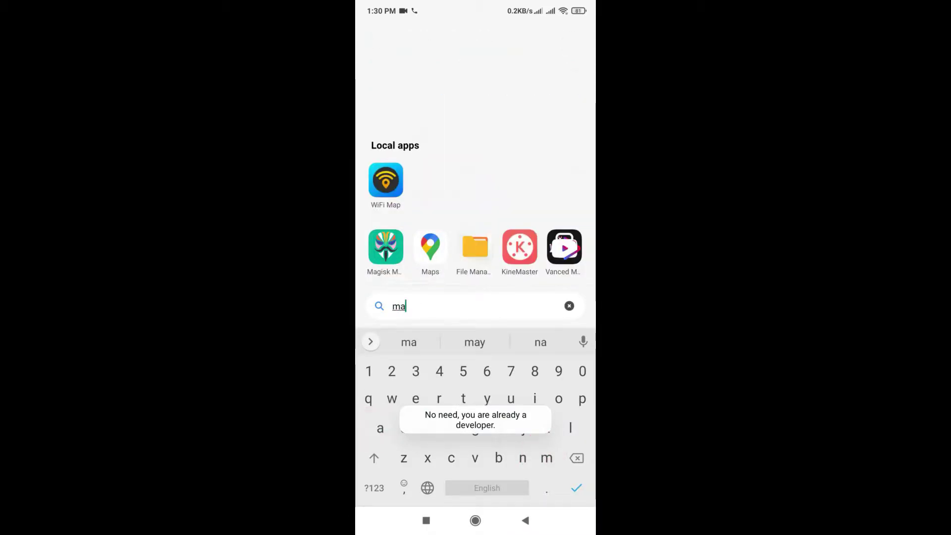
left_click(386, 247)
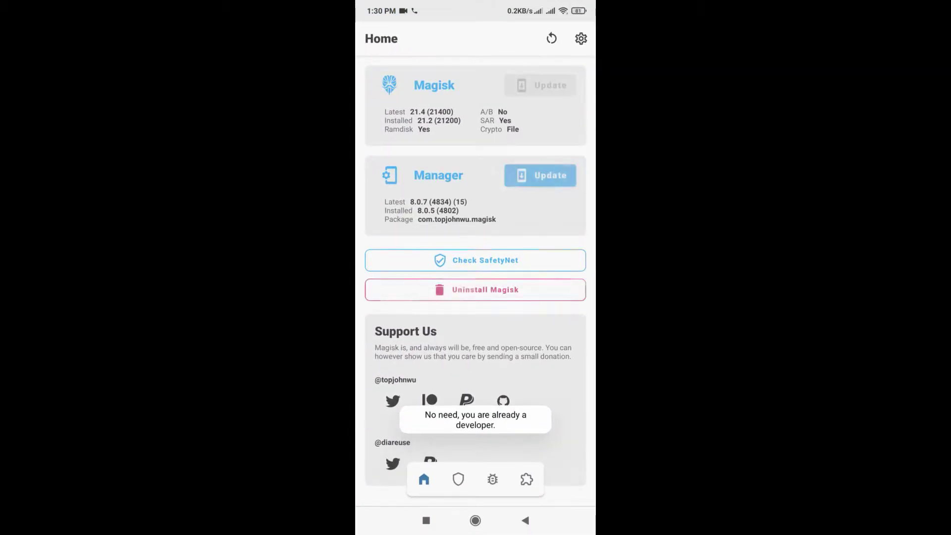
Run the SafetyNet check in Magisk Manager, repeat it once and return to its home page
left_click(474, 260)
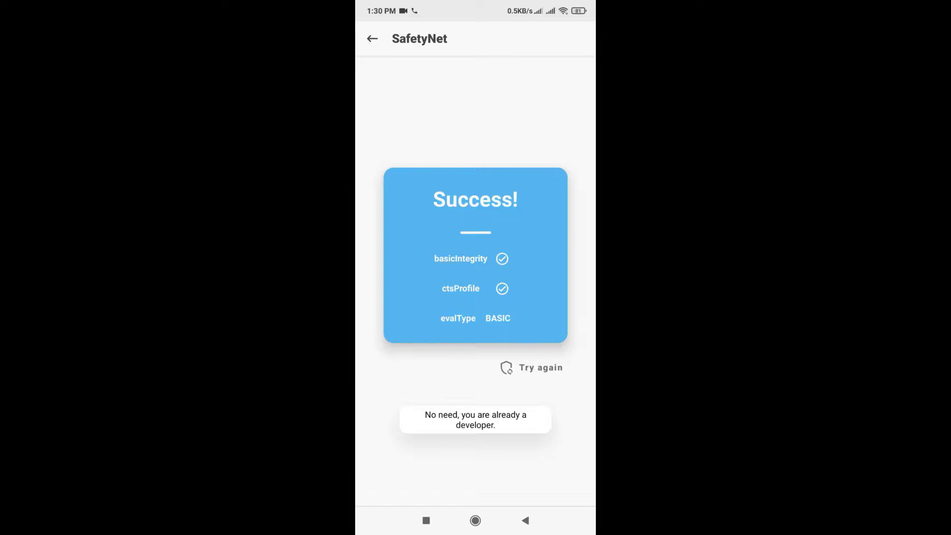
left_click(536, 367)
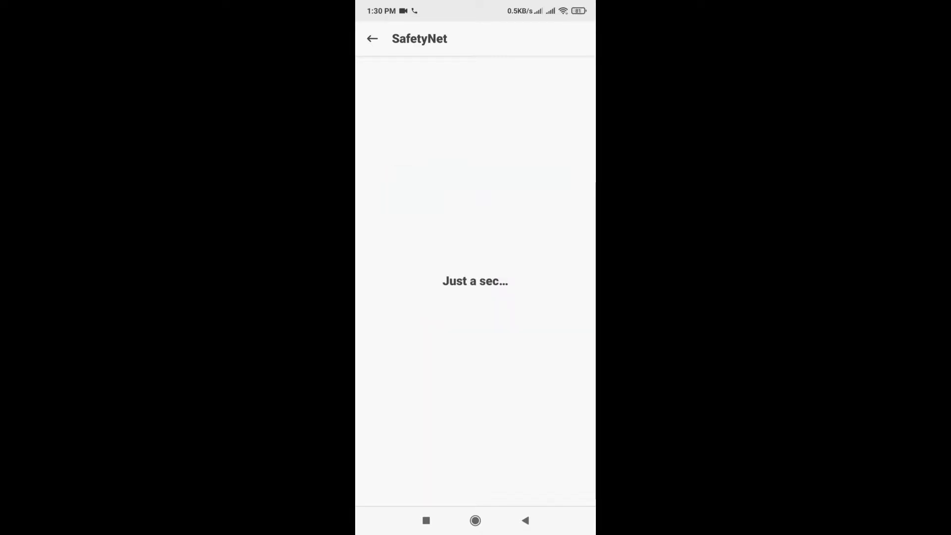
left_click(525, 520)
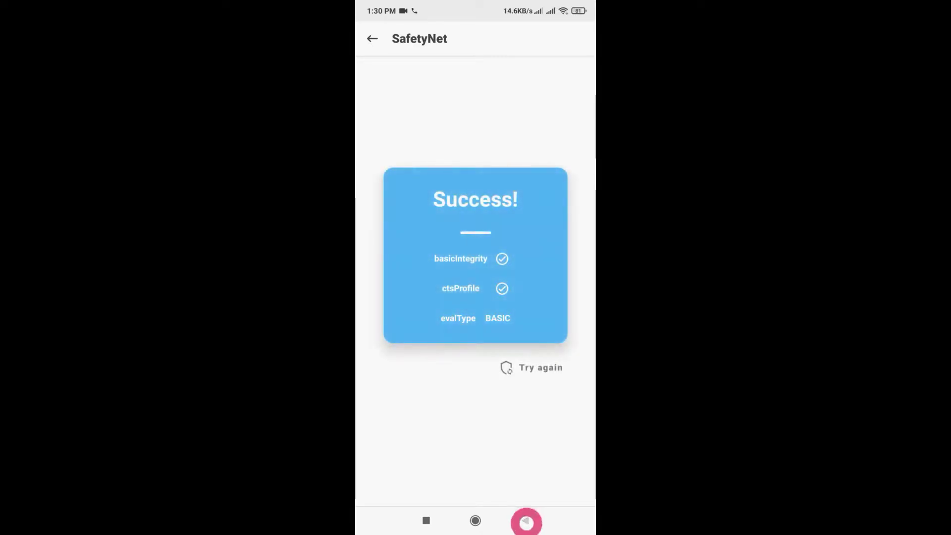
Review the MagiskHide and Superuser options in Magisk Manager's settings, then leave them
left_click(578, 38)
left_click_drag(552, 416, 551, 119)
left_click_drag(550, 304, 549, 116)
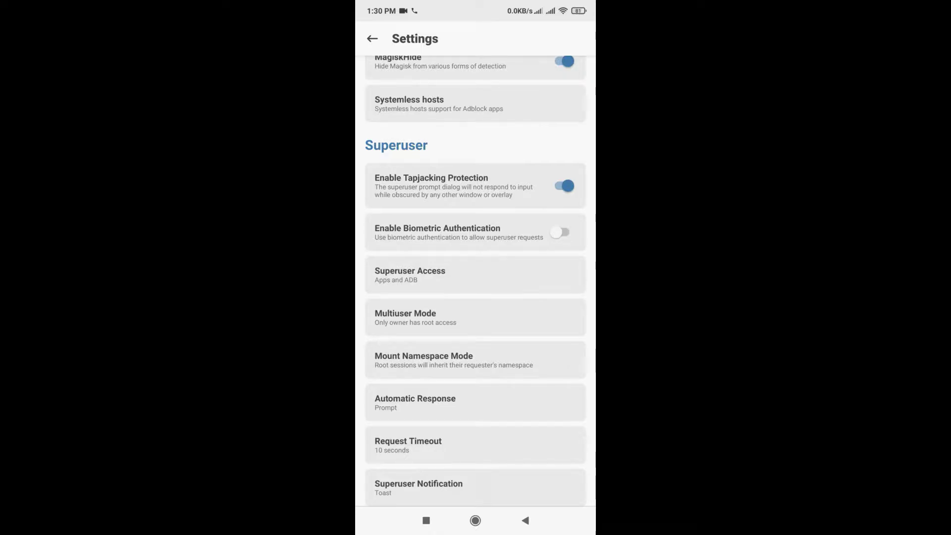
left_click(525, 520)
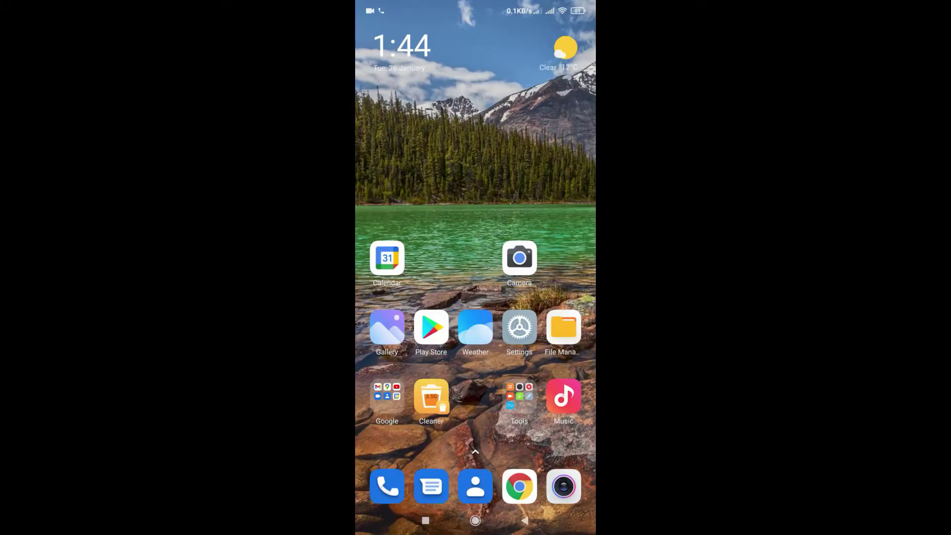
Reopen About phone in the phone's Settings, trigger developer mode again from the MIUI version and go back to the main settings list
left_click(519, 328)
left_click(434, 146)
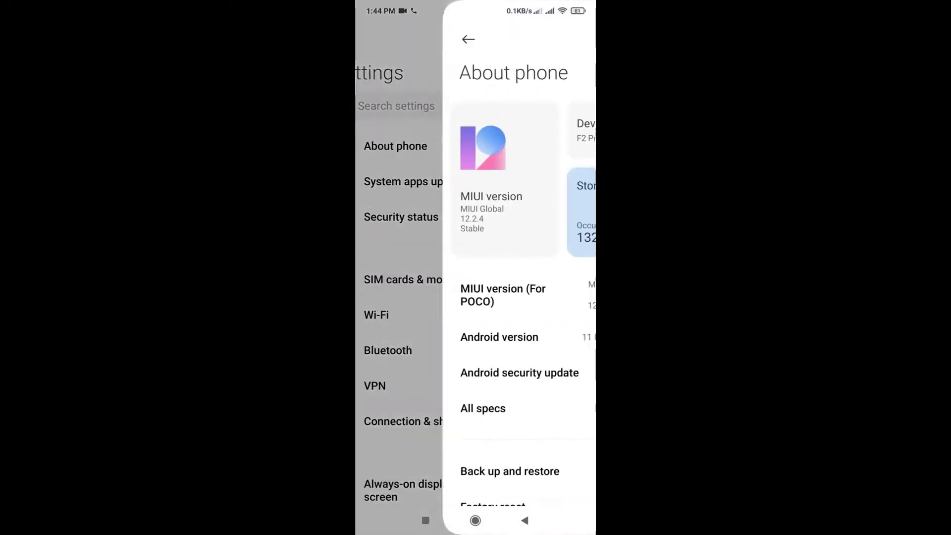
left_click_drag(497, 495, 529, 387)
left_click(488, 210)
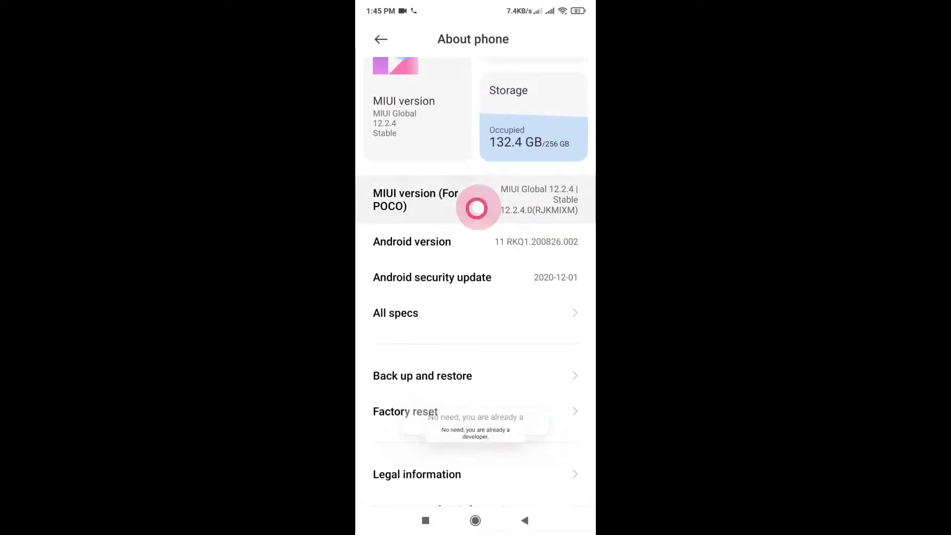
left_click(526, 519)
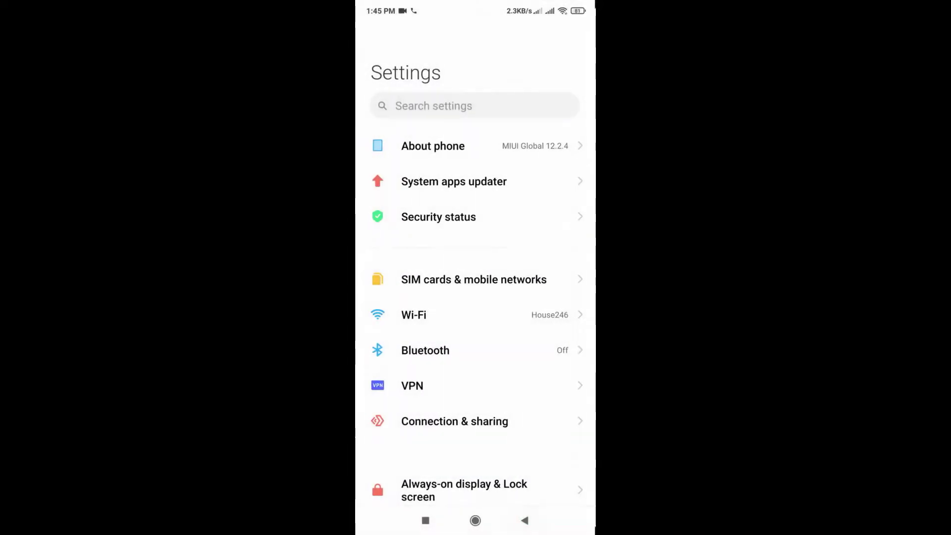
Open Developer options under Additional settings
left_click_drag(473, 448, 536, 113)
left_click_drag(456, 309, 505, 163)
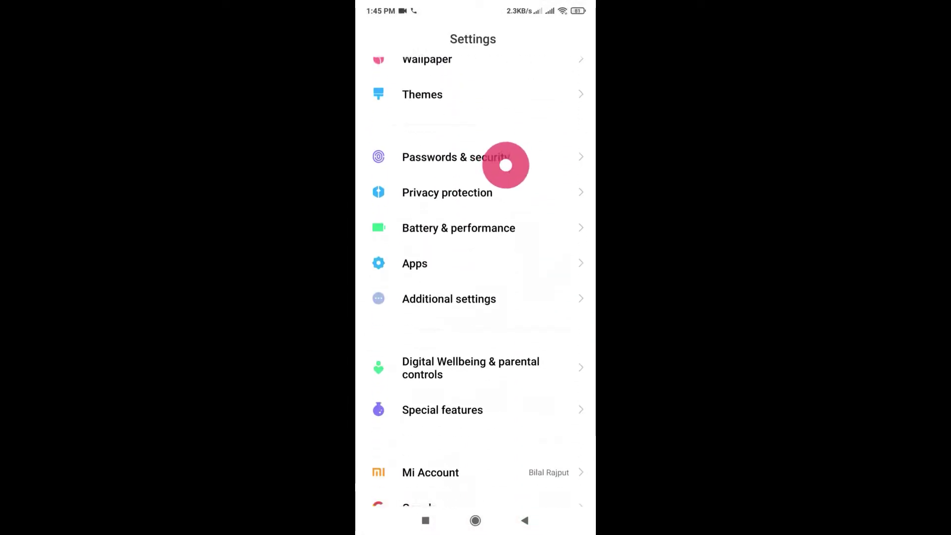
left_click(446, 297)
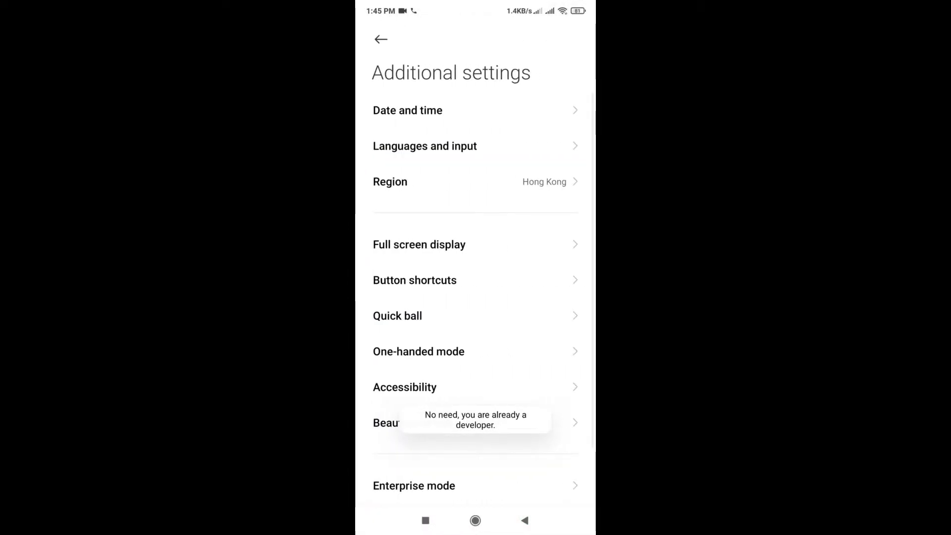
left_click_drag(479, 453, 540, 263)
left_click(490, 356)
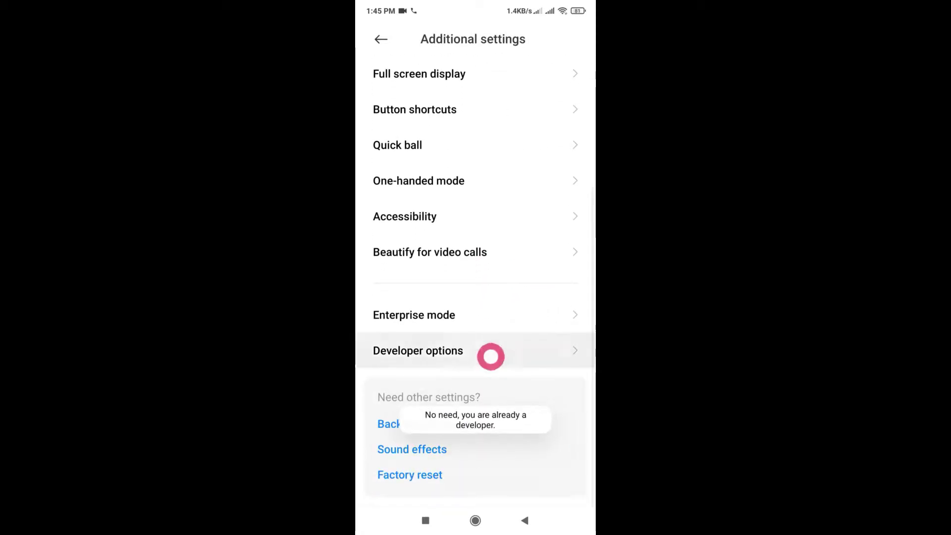
Try to turn on OEM unlocking in Developer options
left_click_drag(485, 436, 507, 361)
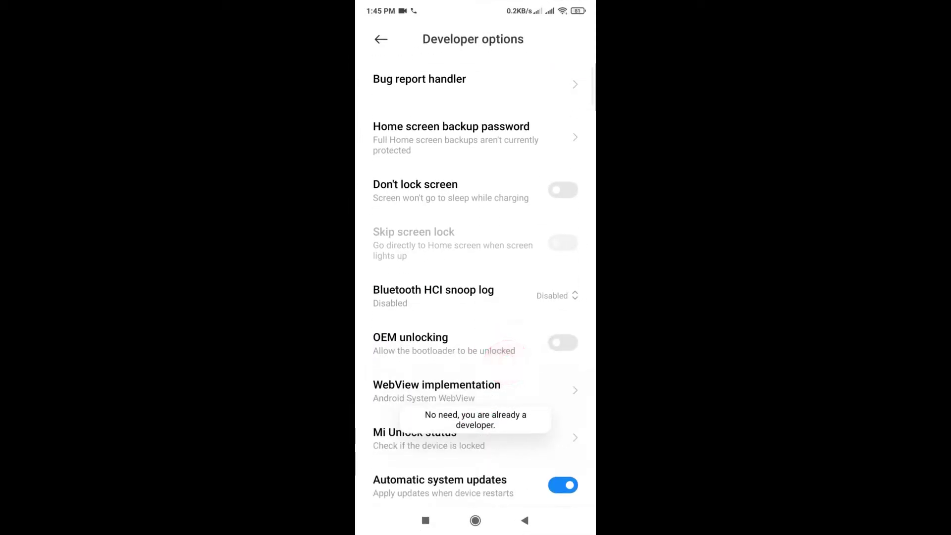
left_click(563, 342)
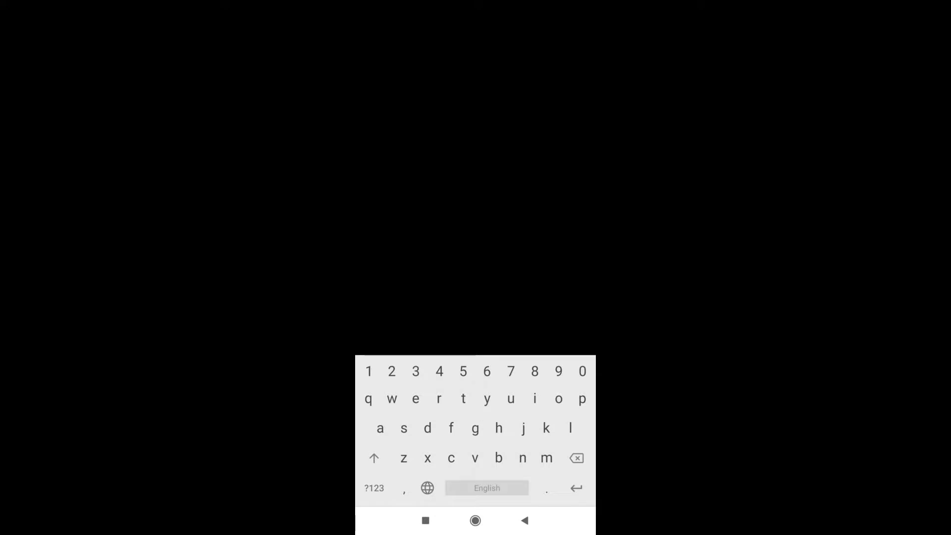
left_click(431, 333)
Open Mi Unlock status and agree to the permissions it requires
left_click_drag(498, 437, 485, 357)
left_click(484, 358)
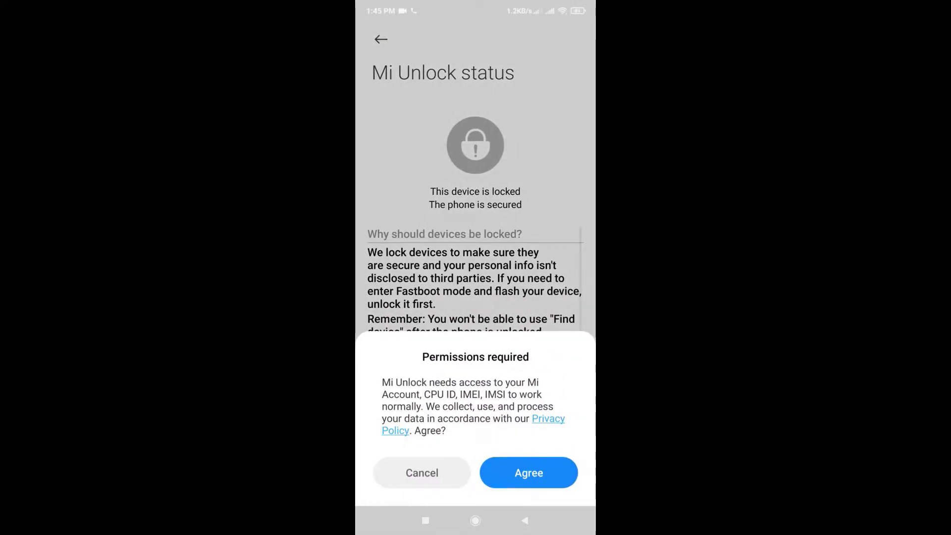
left_click(528, 473)
Use the mobile data toggle in the quick controls, try to add the account and device in Mi Unlock status, and return to Developer options
left_click_drag(545, 8, 545, 346)
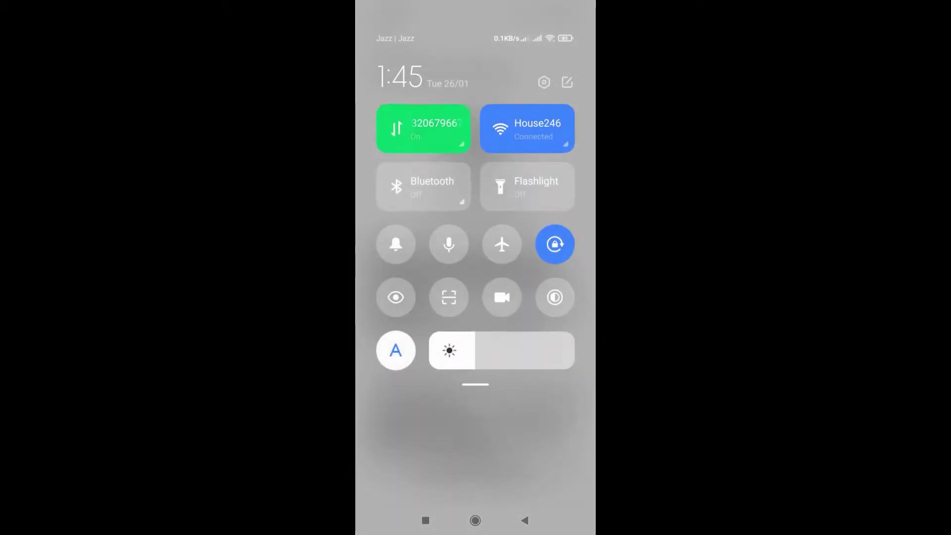
left_click(446, 128)
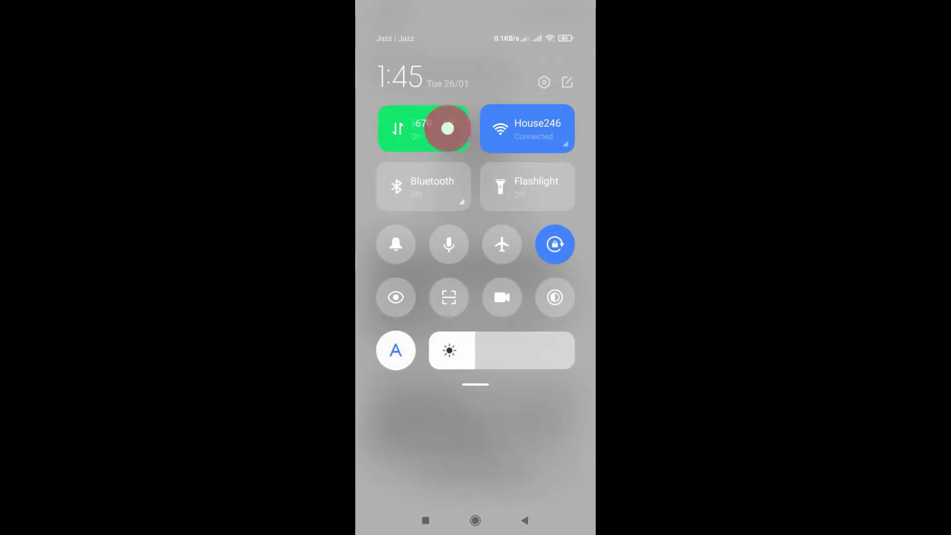
left_click(498, 472)
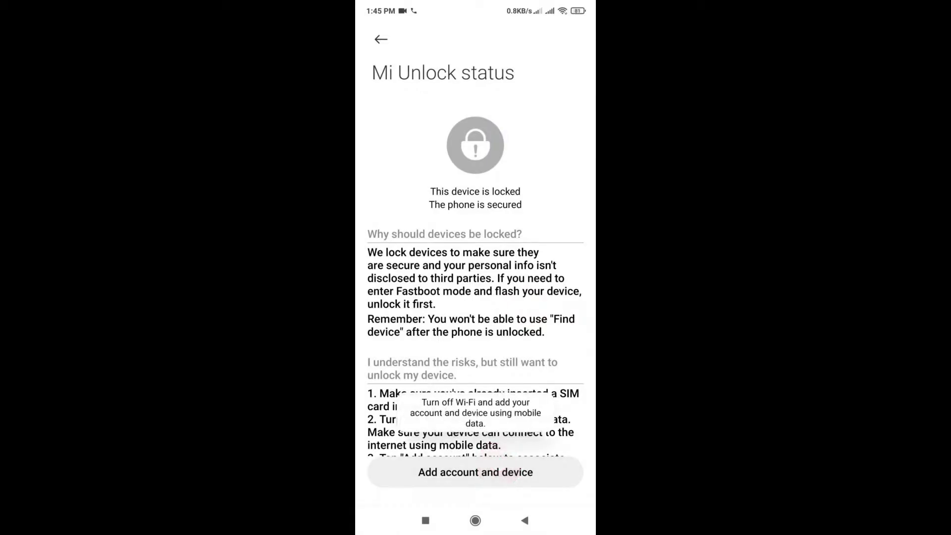
left_click(525, 520)
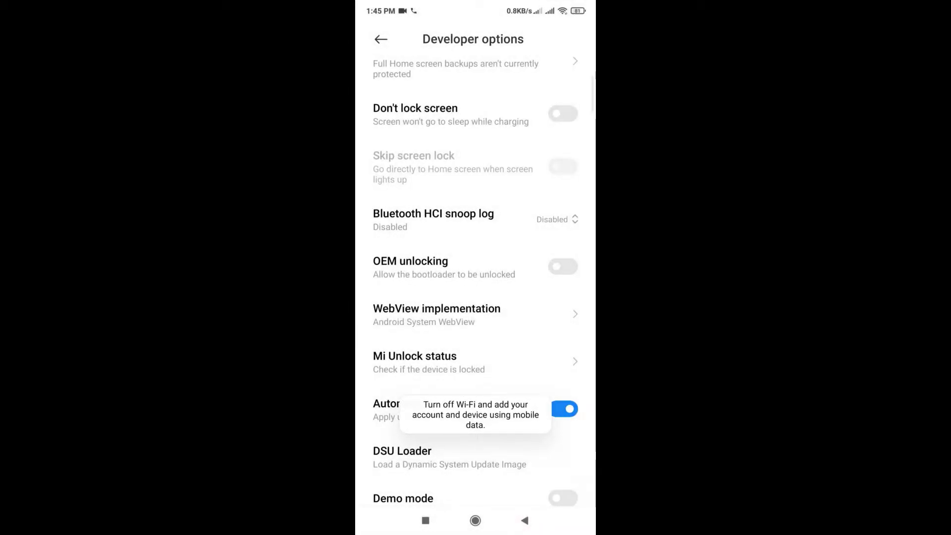
Check the USB debugging setting in the Debugging section of Developer options and leave Settings
left_click_drag(536, 436, 537, 218)
left_click_drag(533, 426, 530, 293)
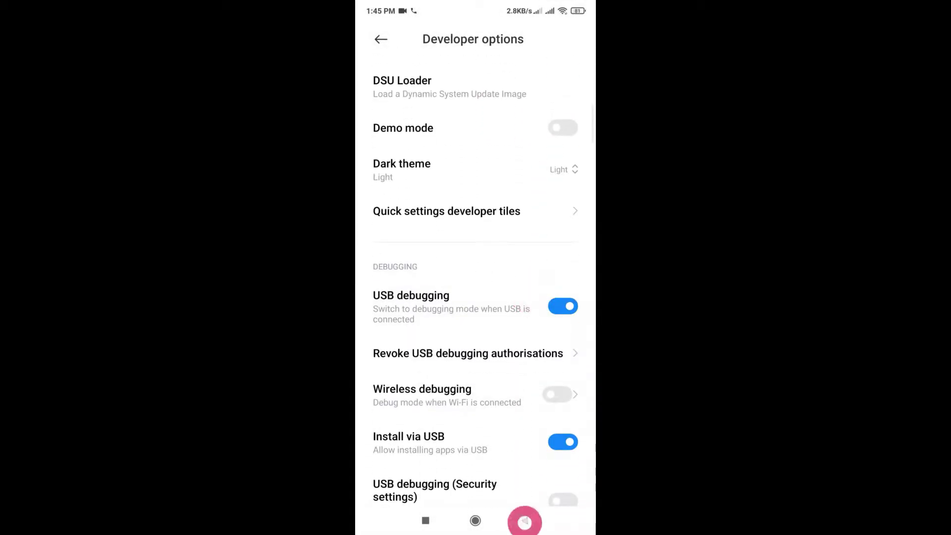
left_click(525, 520)
left_click(525, 520)
left_click(524, 520)
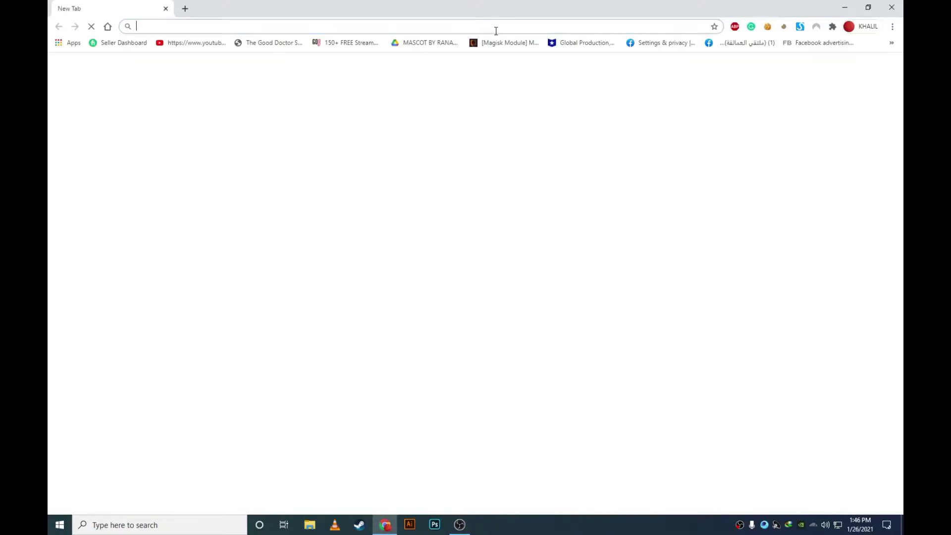
Switch to Chrome on the PC and search the web for "adb installer"
left_click(496, 31)
type("adb ")
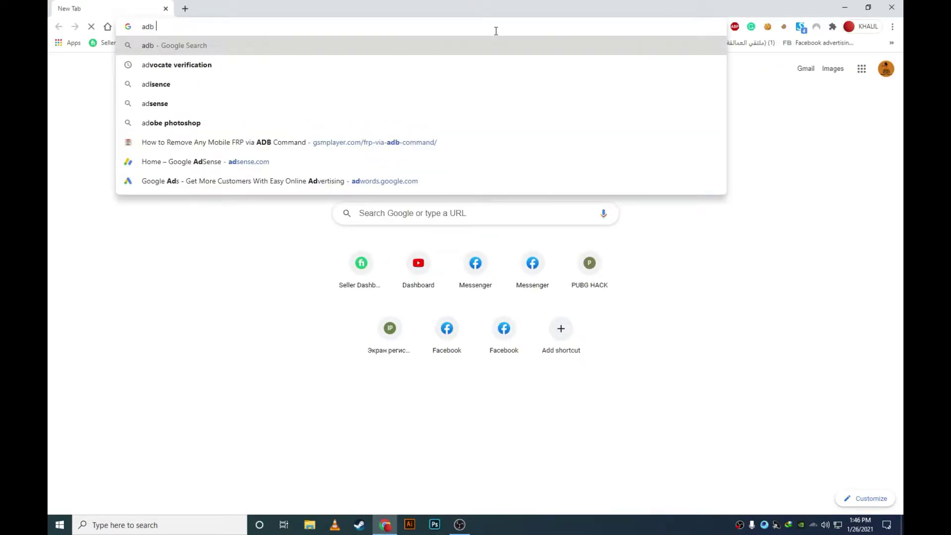
type("installer")
key("Return")
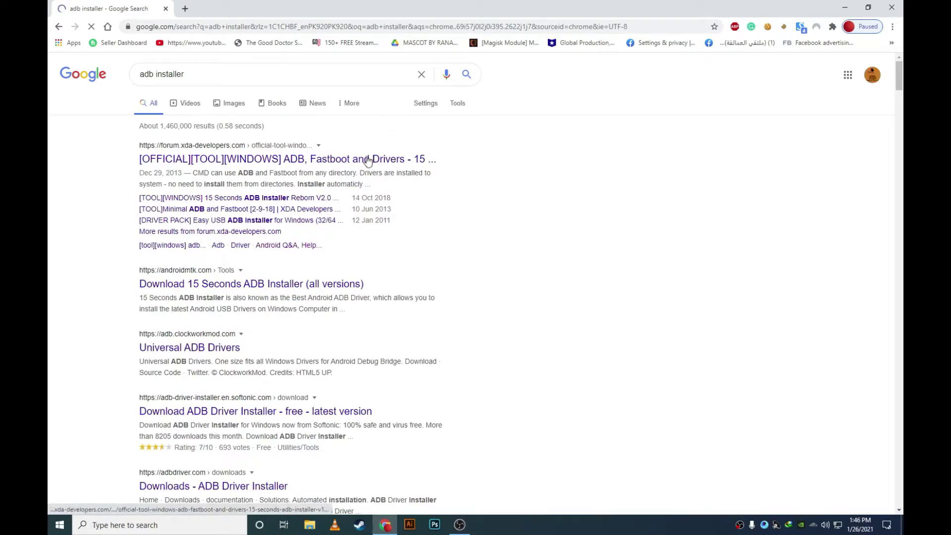
Open the XDA thread for 15 seconds ADB Installer and download adb-setup-1.4.3.zip from the XDA mirror
left_click(366, 159)
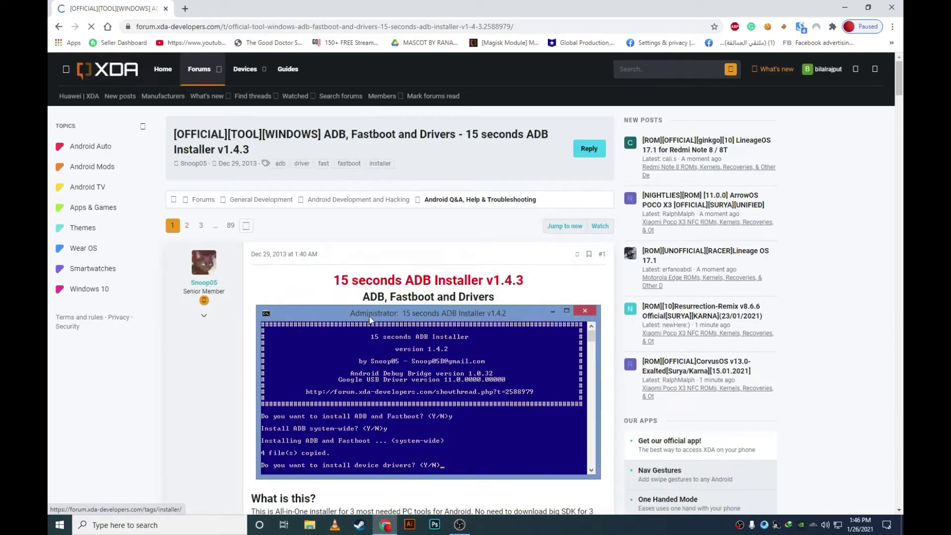
scroll(367, 333, "down", 6)
scroll(367, 333, "down", 7)
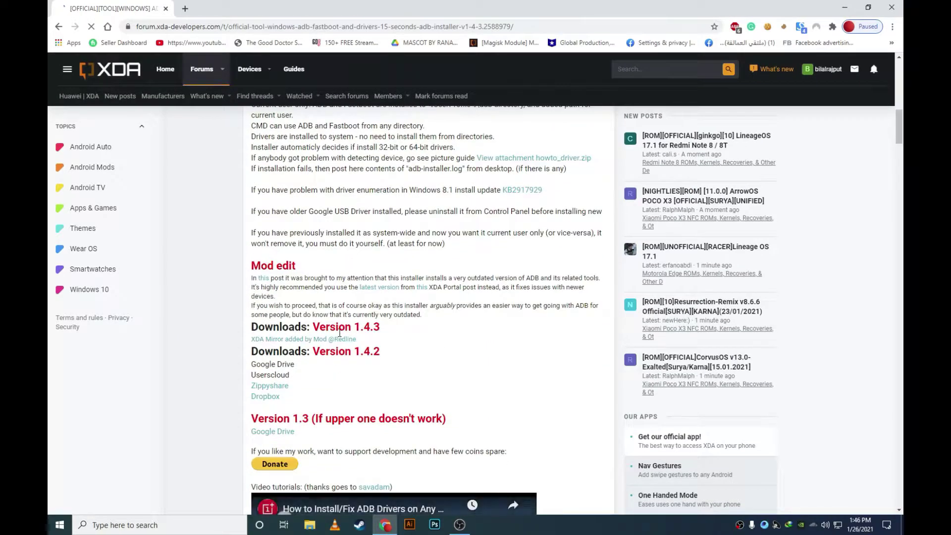
left_click(300, 340)
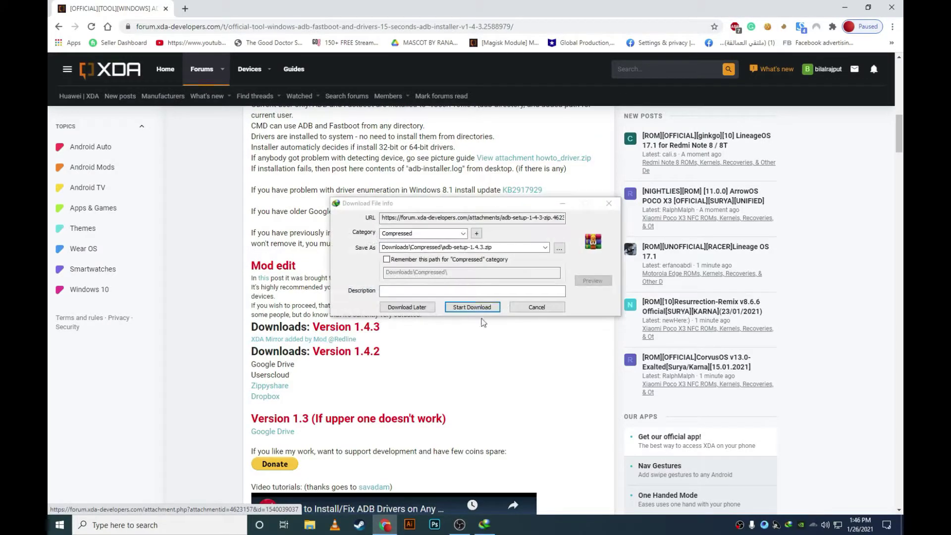
key("Return")
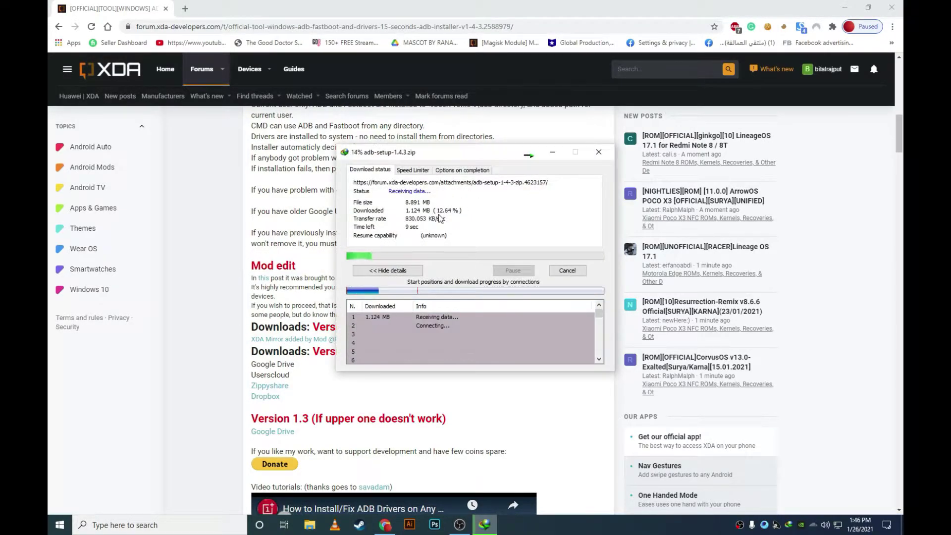
Search the web for "xiaomi bootloader unlock tool" and open the en.miui.com page for unlocking Mi devices
left_click(203, 26)
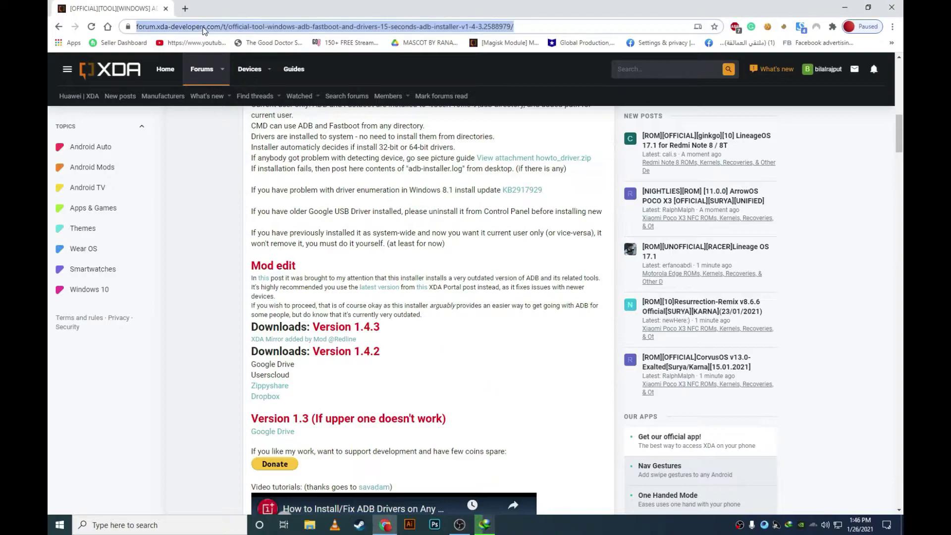
type("xiaomi bootl")
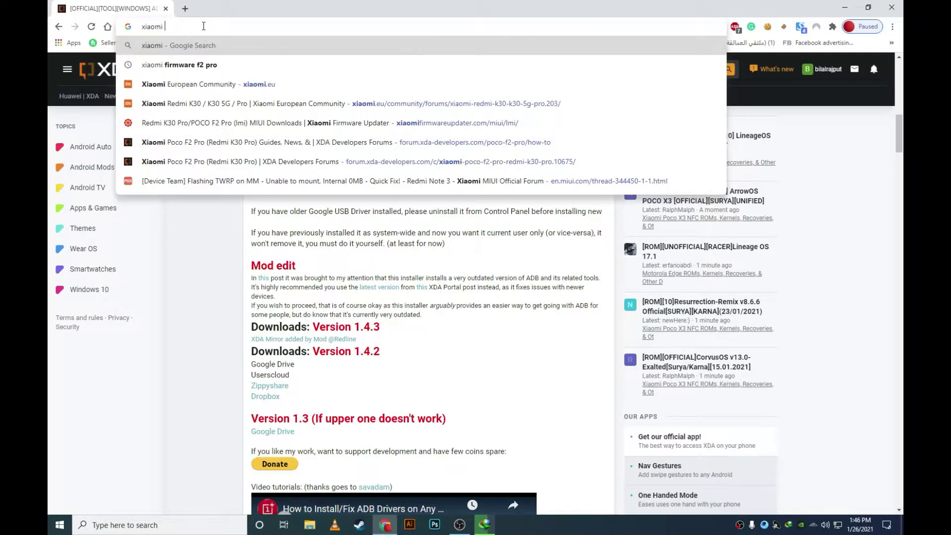
key("Down")
key("Down")
key("Down")
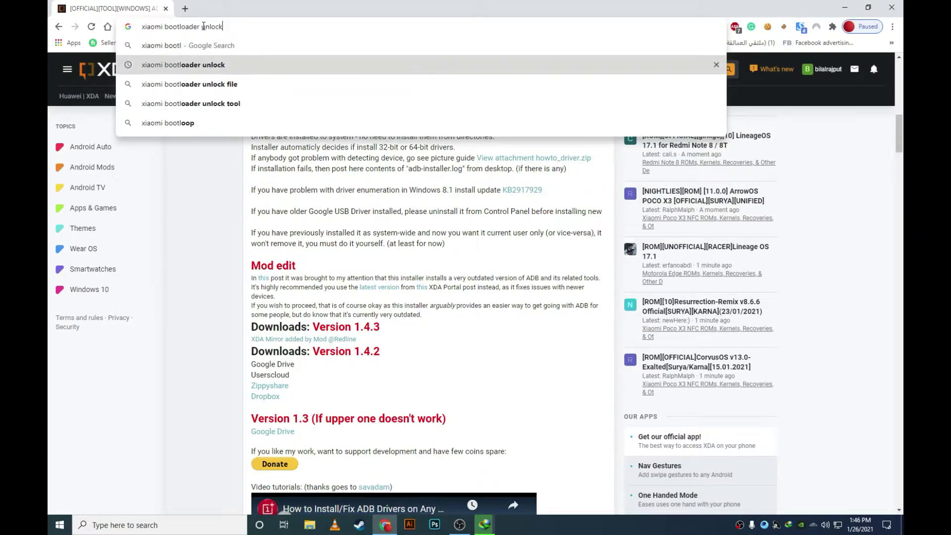
key("Return")
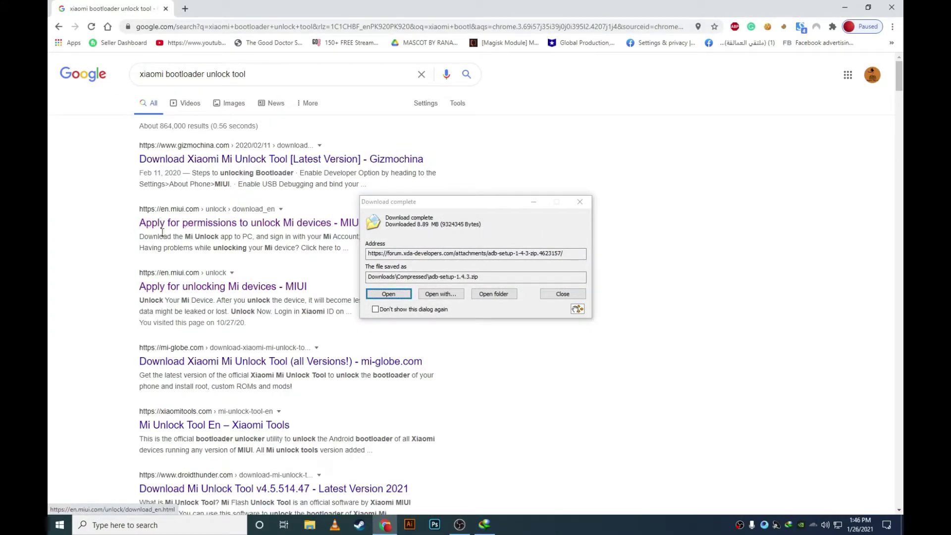
left_click(192, 230)
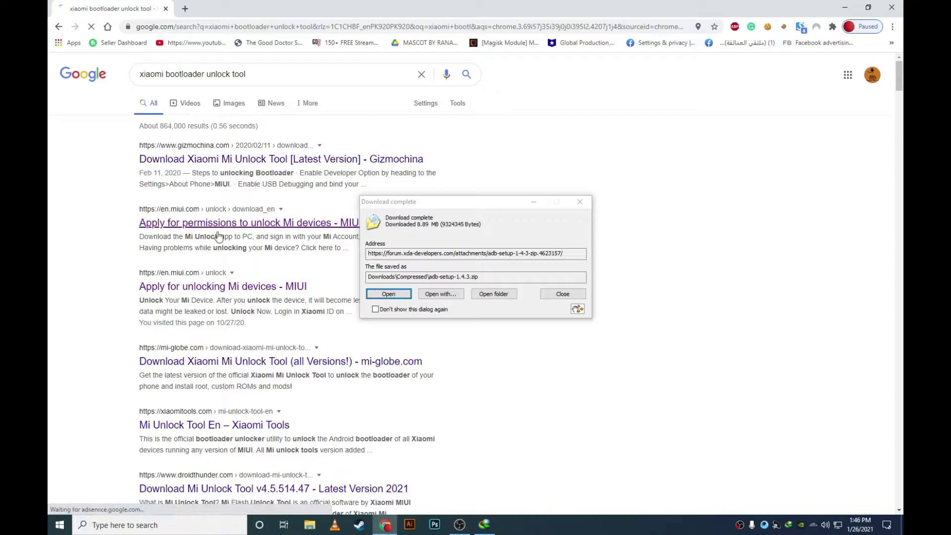
Open the downloaded adb-setup-1.4.3.zip, run adb-setup-1.4.3.exe from it and dismiss the WinRAR licence notice
left_click(396, 296)
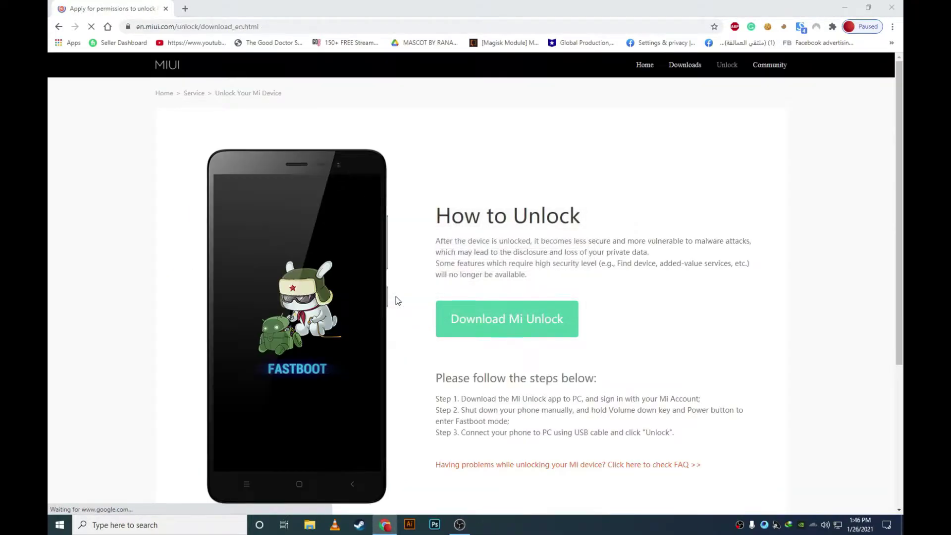
left_click(77, 296)
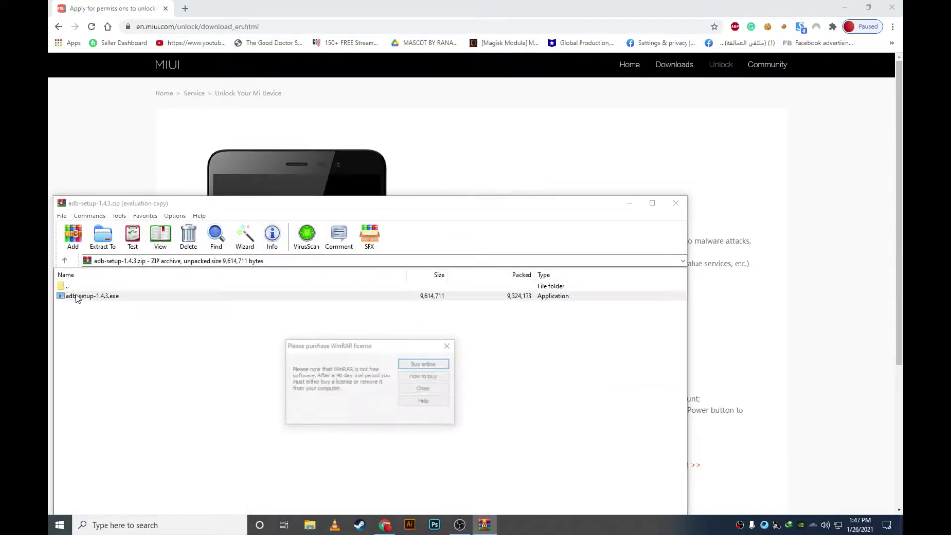
left_click(441, 389)
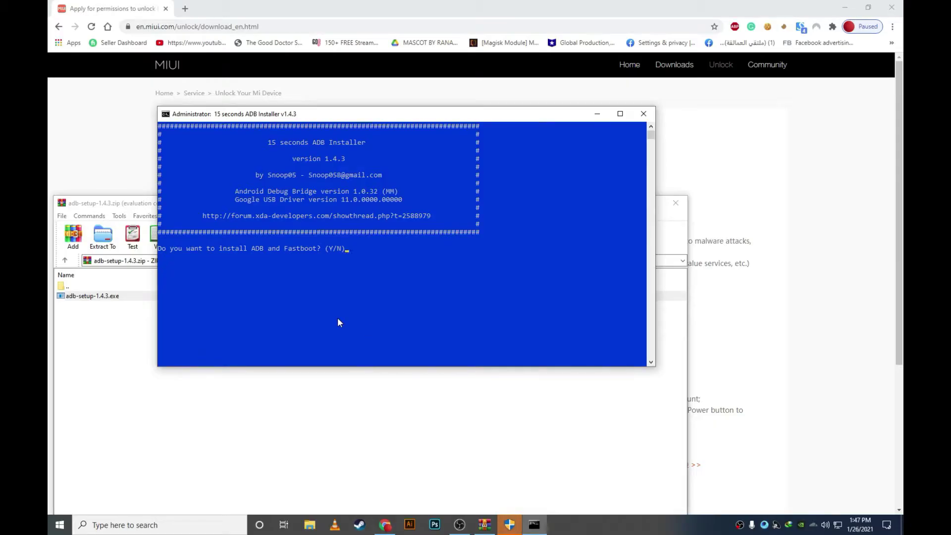
Answer y in the ADB Installer to install ADB and Fastboot, install them system-wide and install the device drivers
type("y")
key("Return")
type("y")
key("Return")
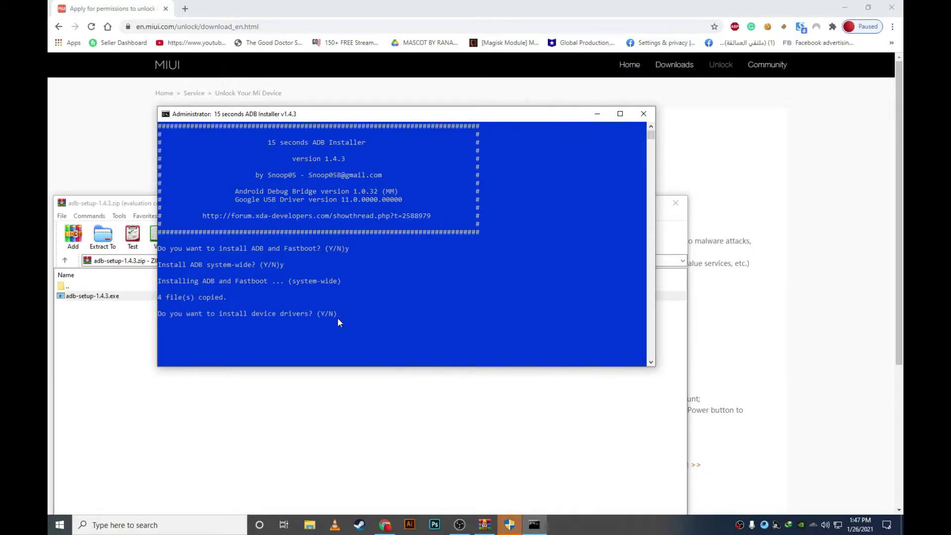
type("y")
key("Return")
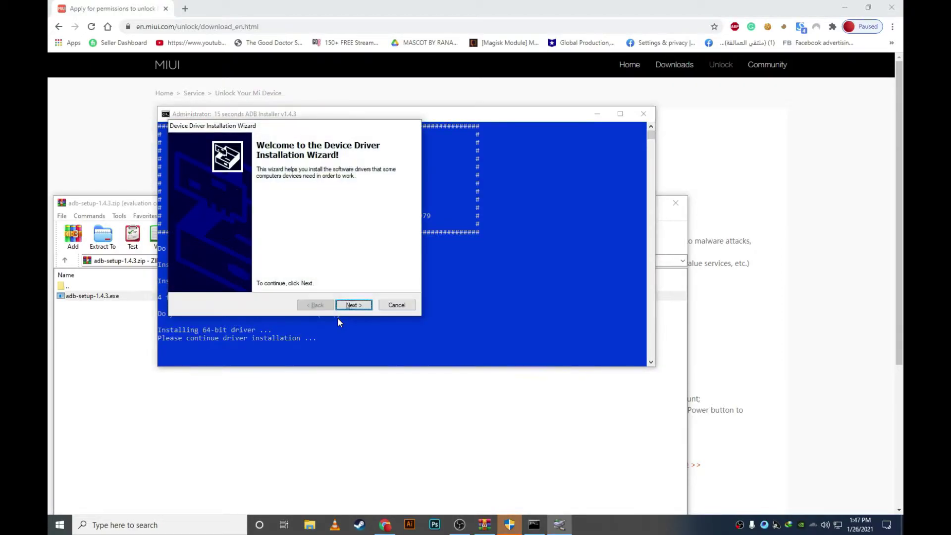
Complete the Device Driver Installation Wizard and close the adb-setup archive window
left_click(358, 306)
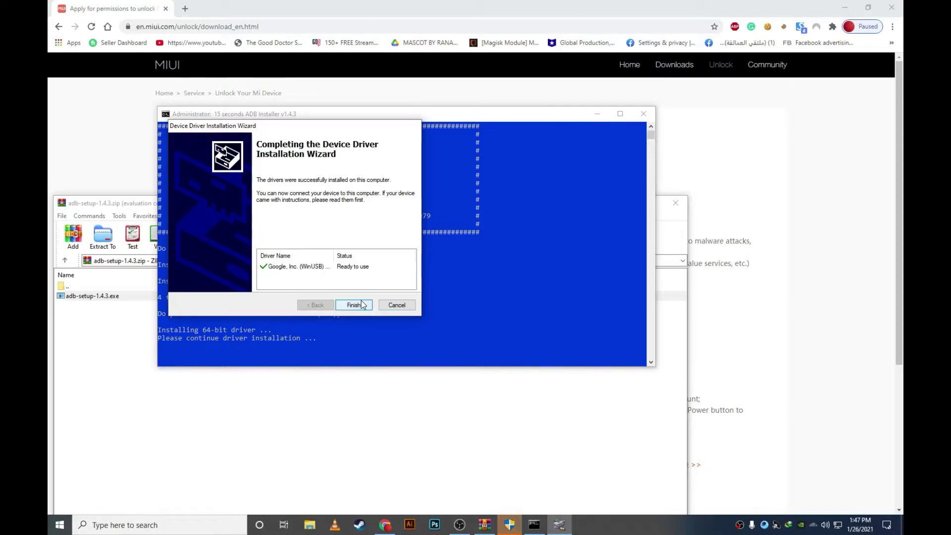
left_click(360, 303)
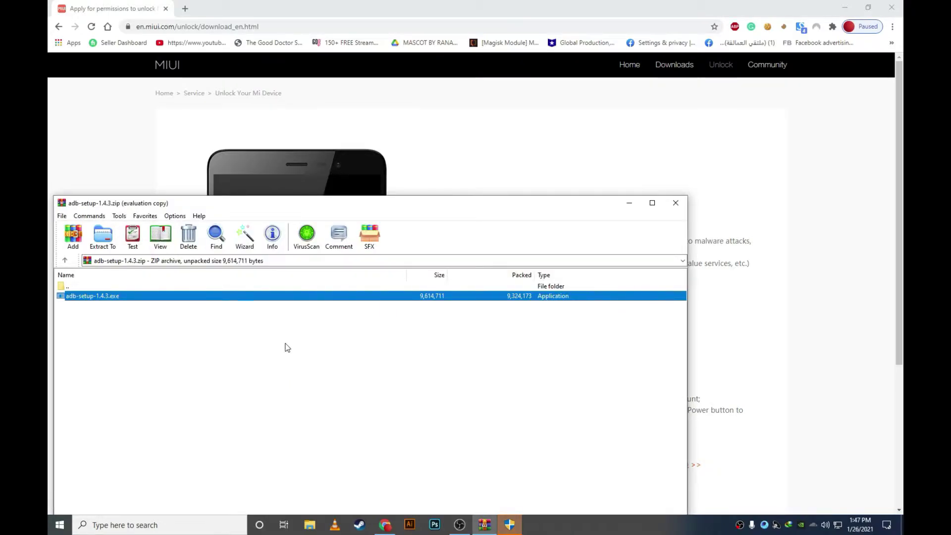
left_click(676, 204)
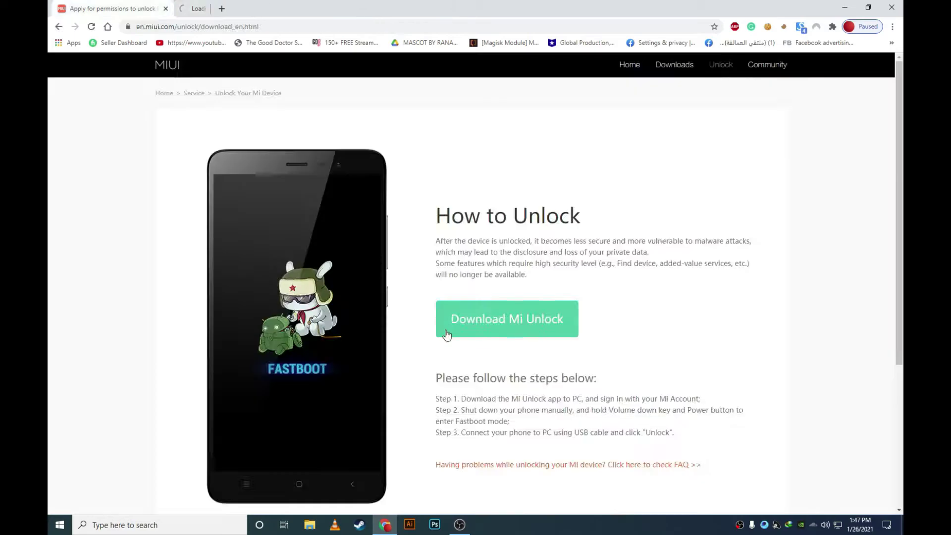
Download miflash_unlock-en-4.5.813.51.zip from the MIUI unlock page and close the browser
left_click(443, 329)
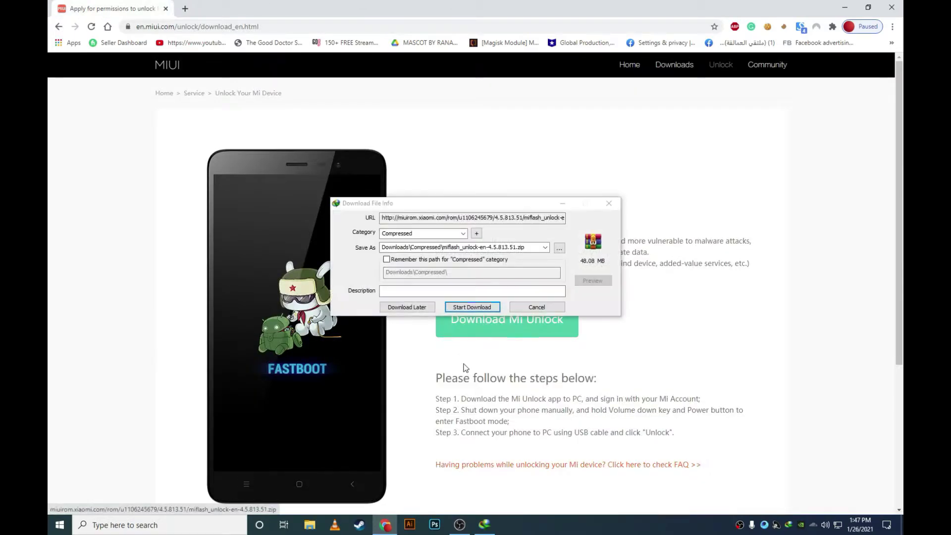
left_click(472, 307)
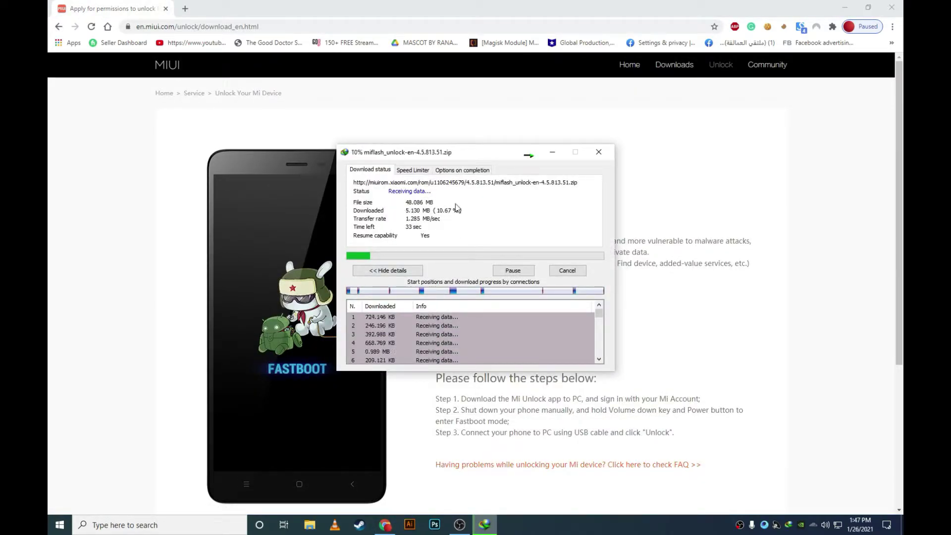
left_click(891, 7)
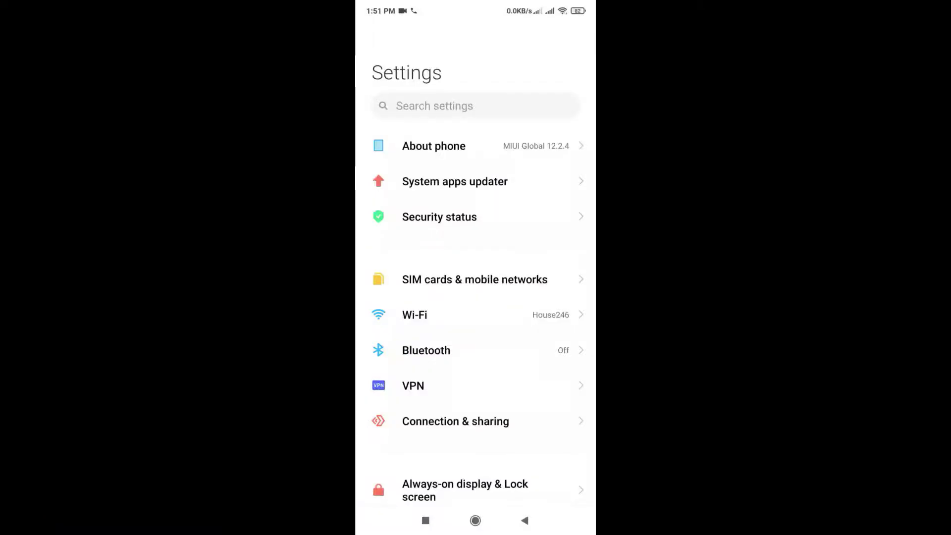
On the phone, open Developer options under Additional settings and check the USB debugging settings in the Debugging section
left_click_drag(552, 413, 552, 144)
left_click_drag(435, 460, 503, 225)
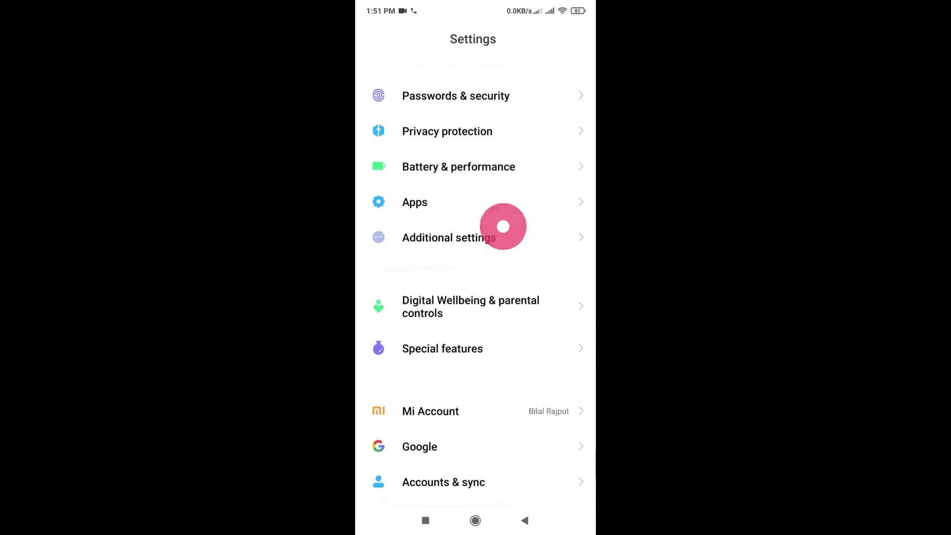
left_click(501, 238)
left_click_drag(510, 406, 529, 240)
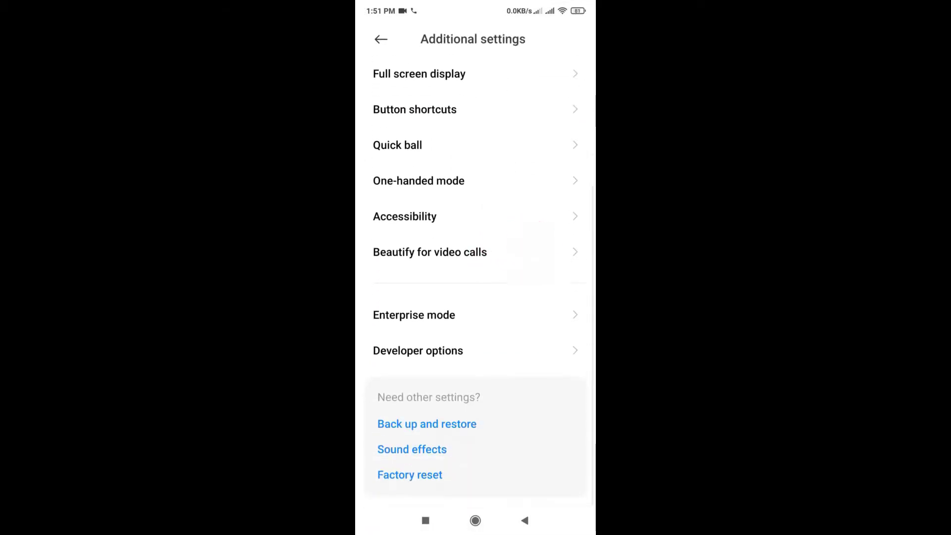
left_click(480, 351)
left_click_drag(491, 430, 558, 159)
left_click_drag(484, 377, 518, 174)
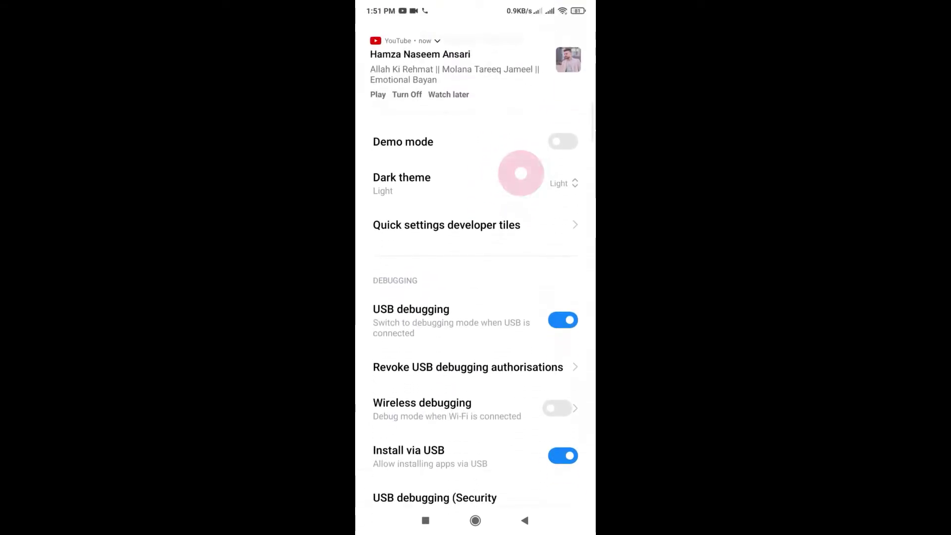
left_click_drag(530, 340, 546, 283)
left_click_drag(539, 434, 540, 359)
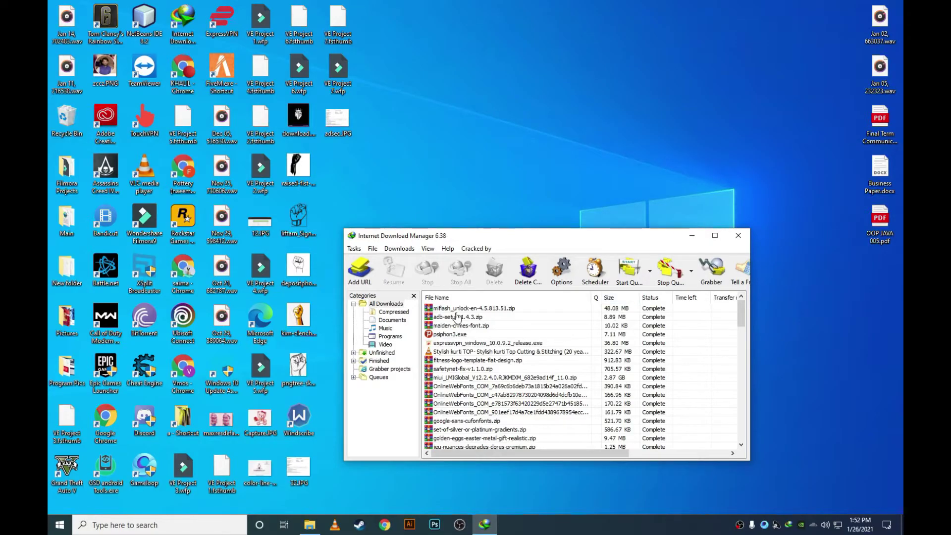
On the PC, open the folder of the miflash_unlock download and extract the archive to its own folder, replacing all existing files
right_click(464, 308)
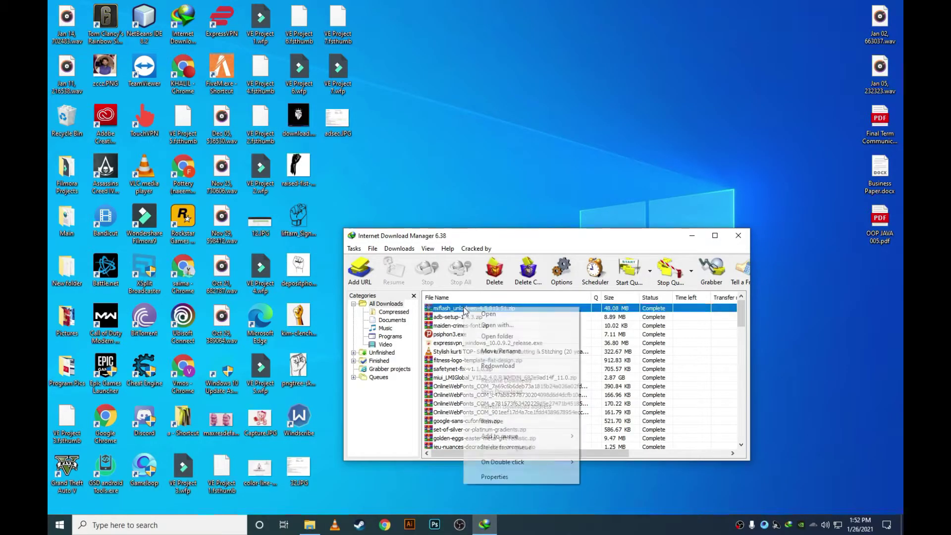
key("Escape")
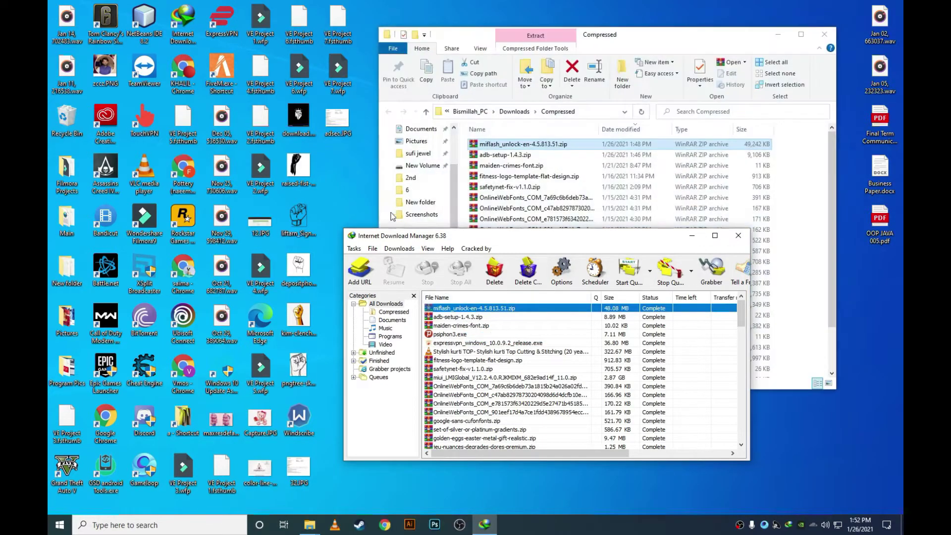
right_click(497, 146)
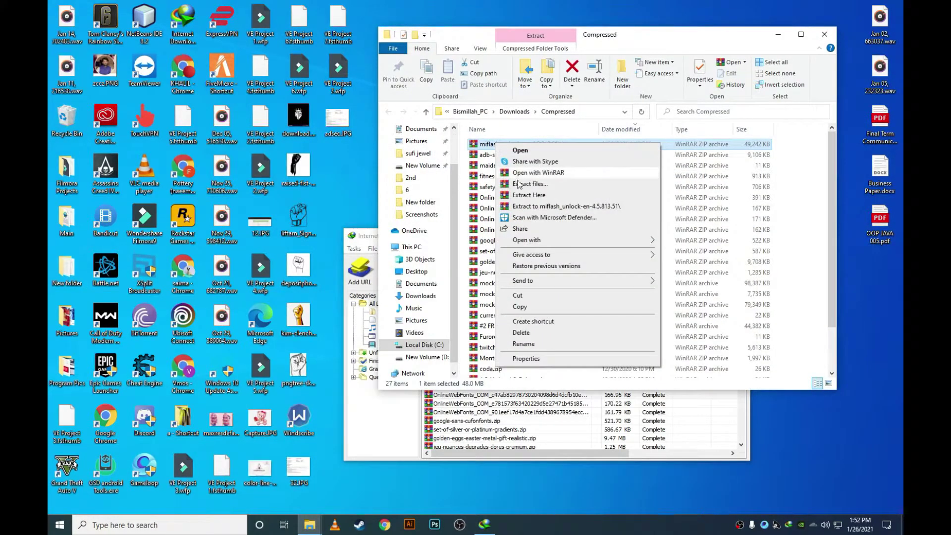
left_click(534, 205)
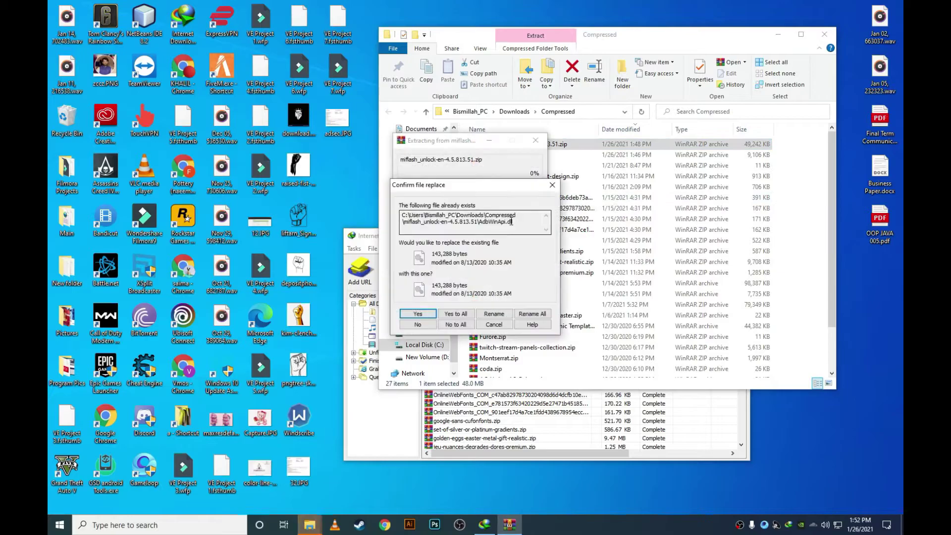
left_click(462, 313)
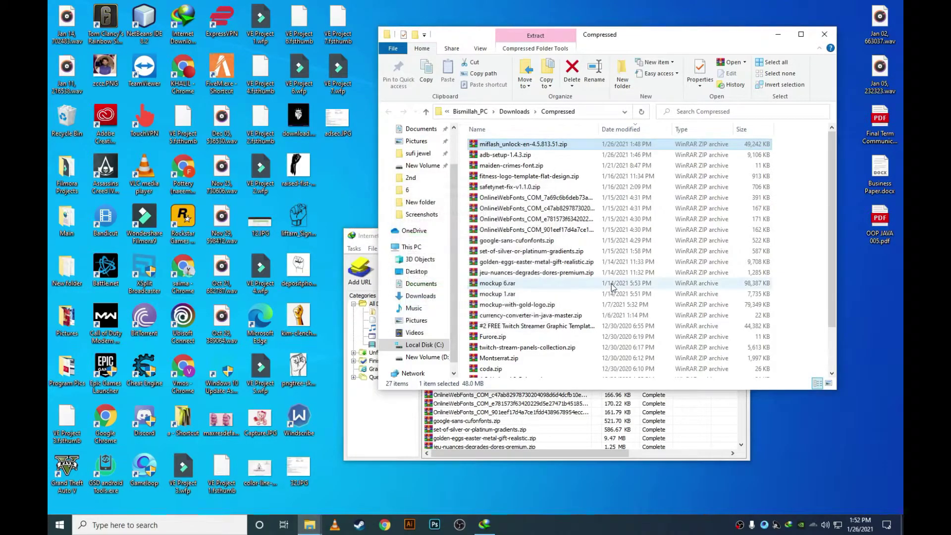
Run miflash_unlock.exe as administrator from the extracted miflash_unlock-en-4.5.813.51 folder and agree to the Mi Unlock disclaimer
left_click(589, 315)
scroll(593, 319, "down", 2)
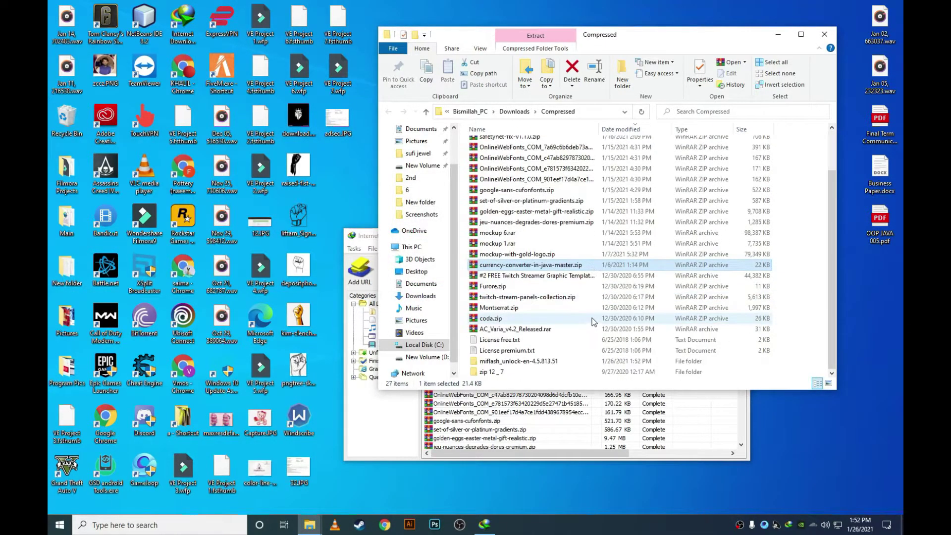
double_click(497, 362)
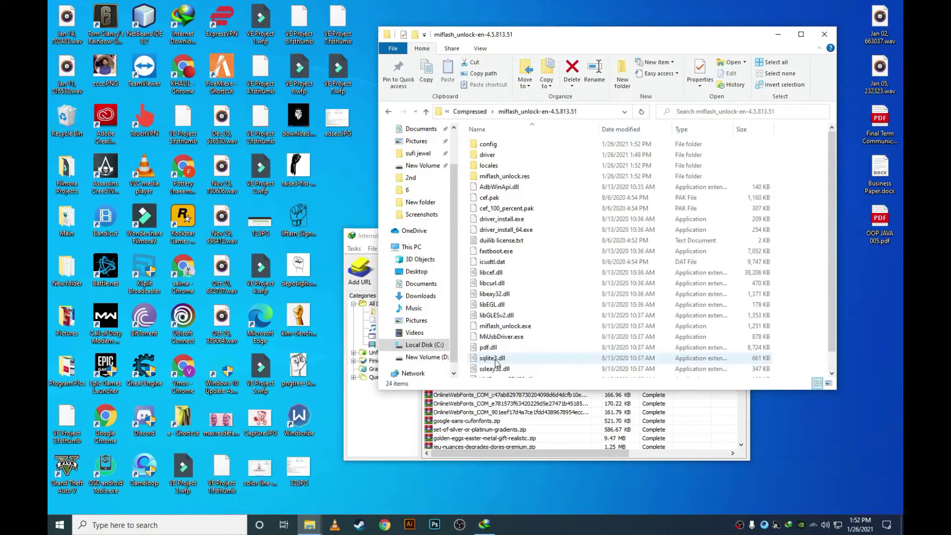
right_click(501, 326)
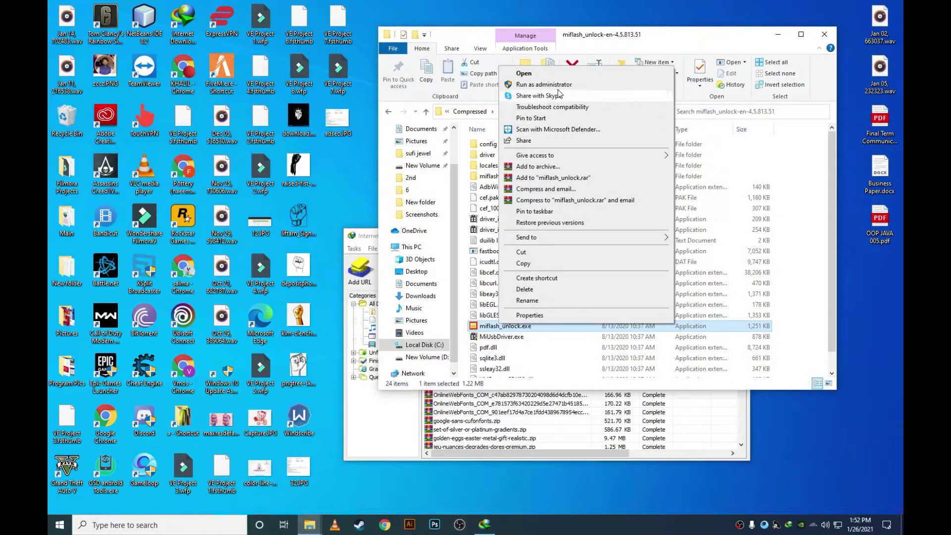
left_click(545, 84)
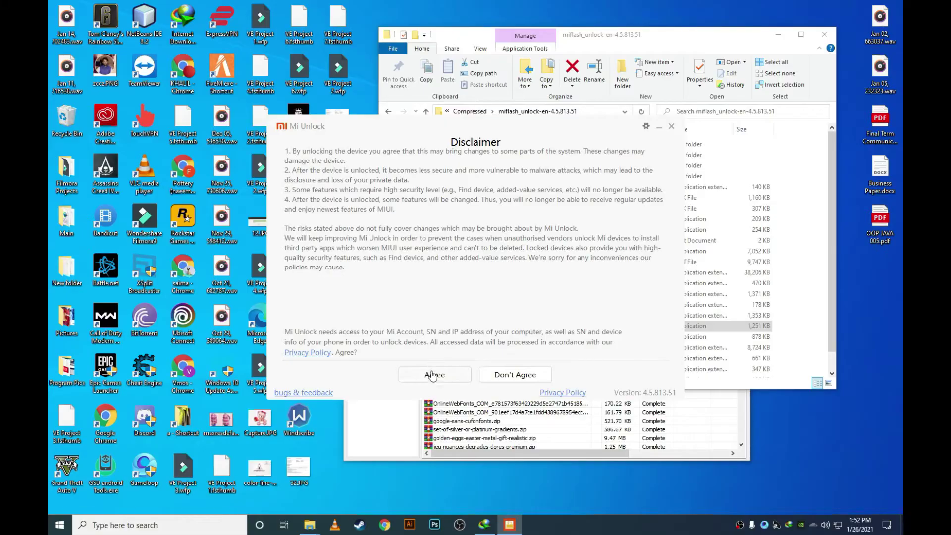
left_click(434, 375)
Search Windows for "cmd", open Command Prompt as administrator and bring the miflash_unlock folder window forward
left_click(59, 525)
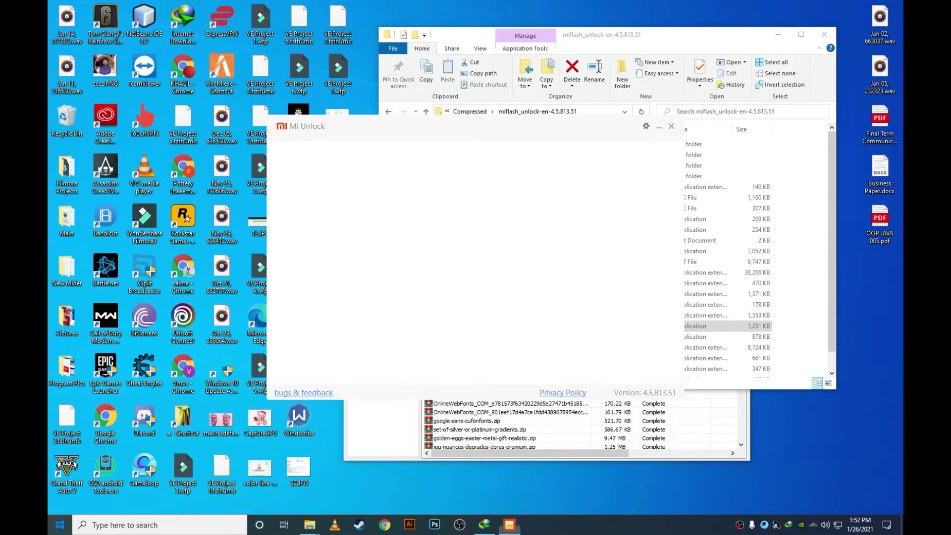
type("cmd")
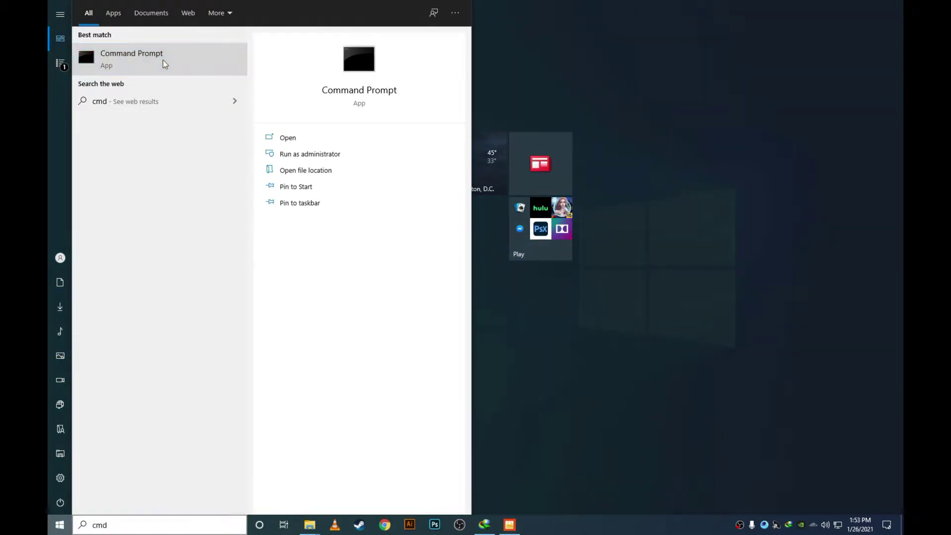
right_click(163, 60)
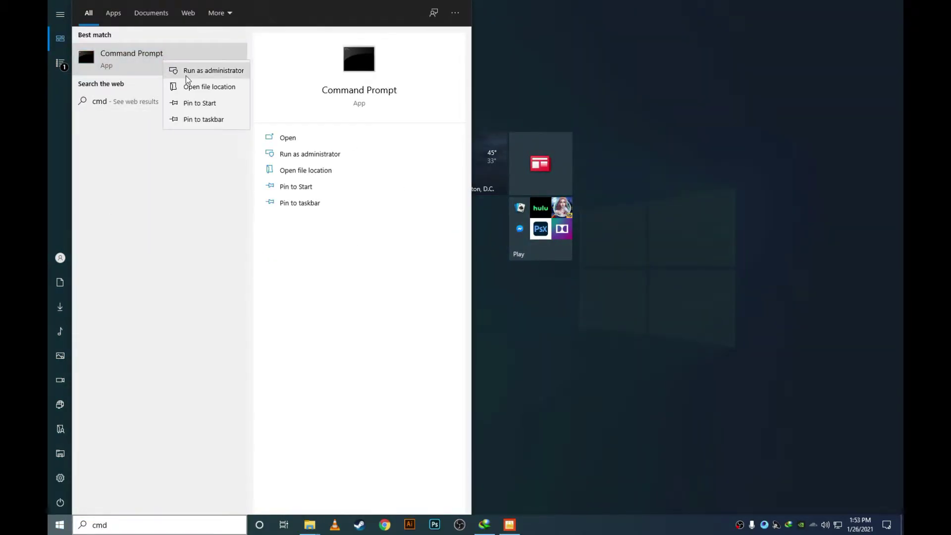
left_click(187, 79)
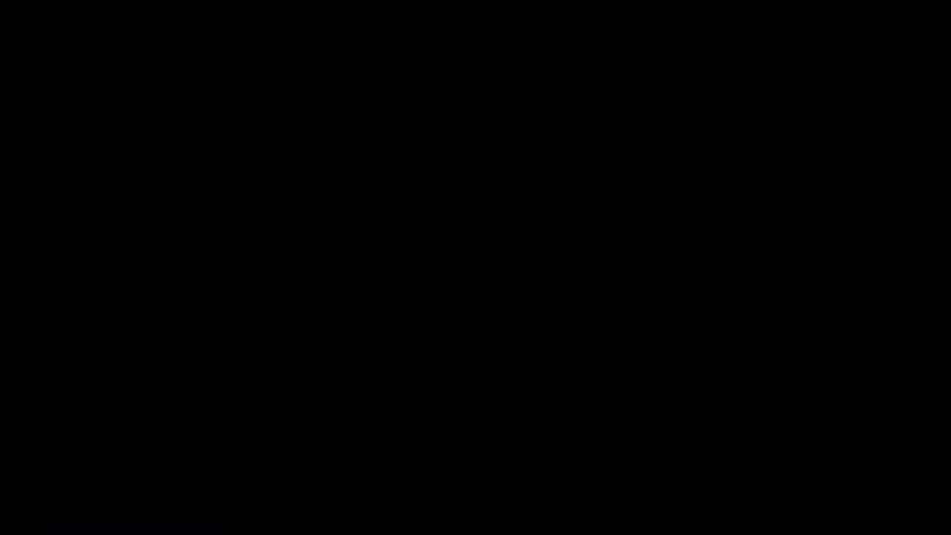
left_click(518, 356)
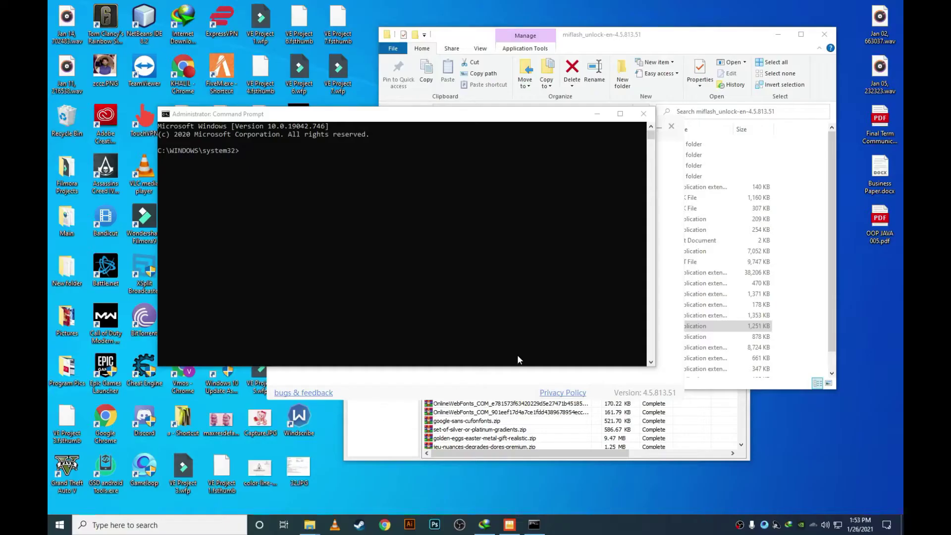
left_click(812, 300)
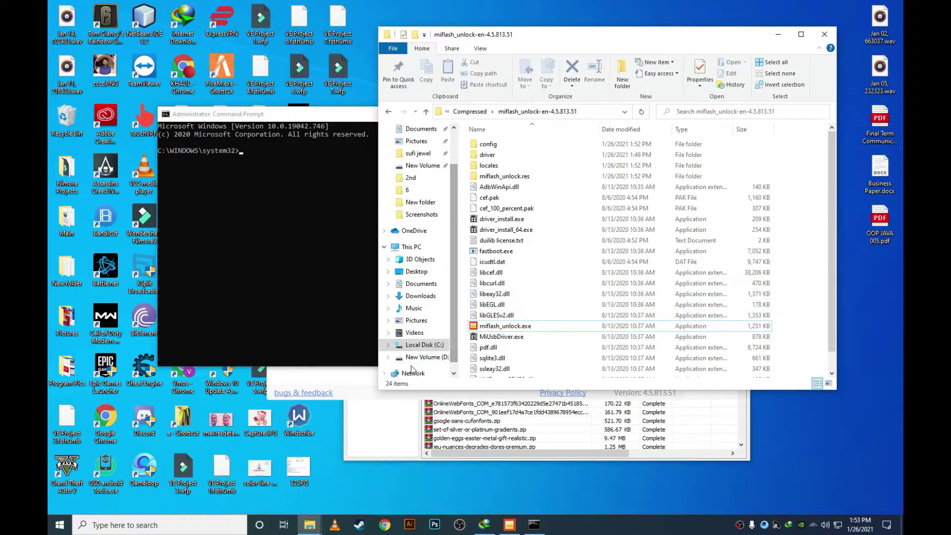
Open the adb folder on Local Disk (C:) to show the installed ADB and fastboot files
left_click(418, 345)
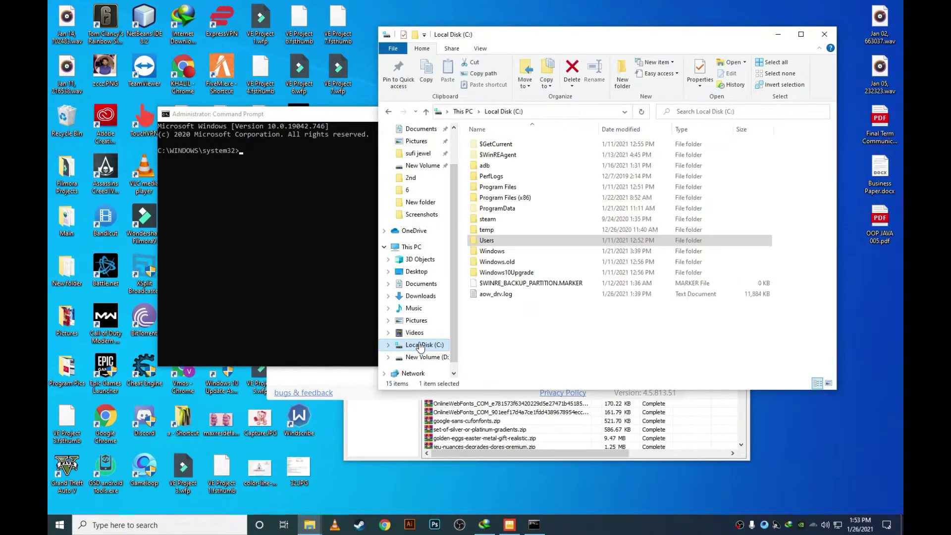
left_click(490, 176)
left_click(489, 169)
double_click(507, 166)
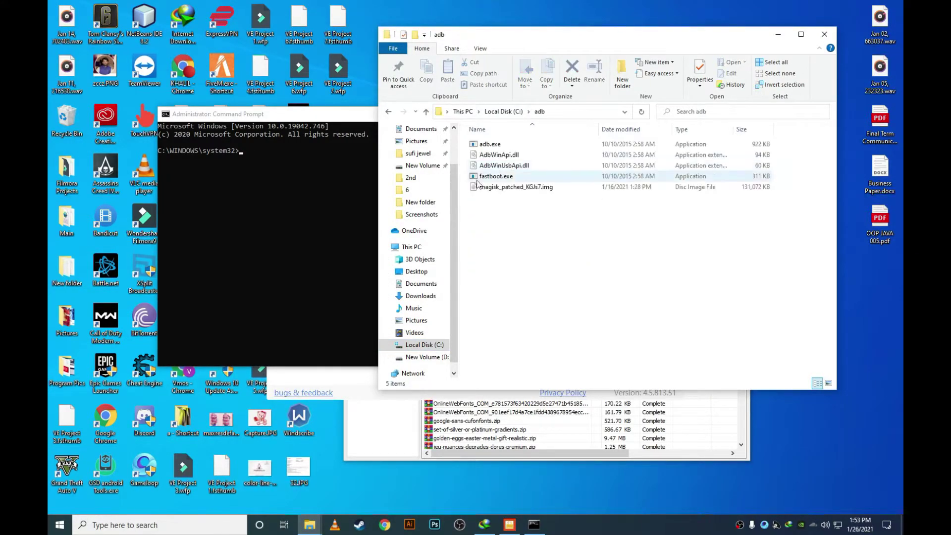
In Command Prompt, enter the note "this folder appears after installing adb,now connect your phone and prompt appears on phone and select yes"
left_click(257, 238)
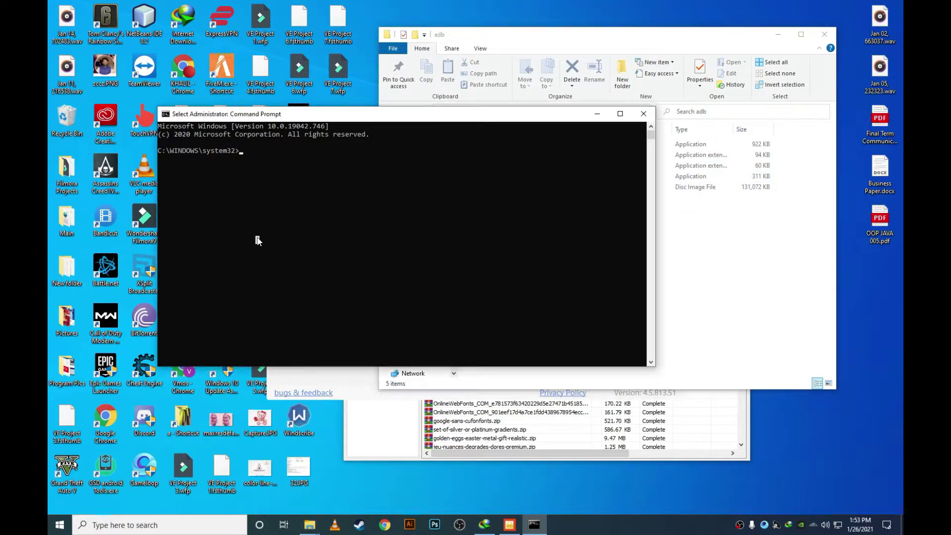
type("this folder")
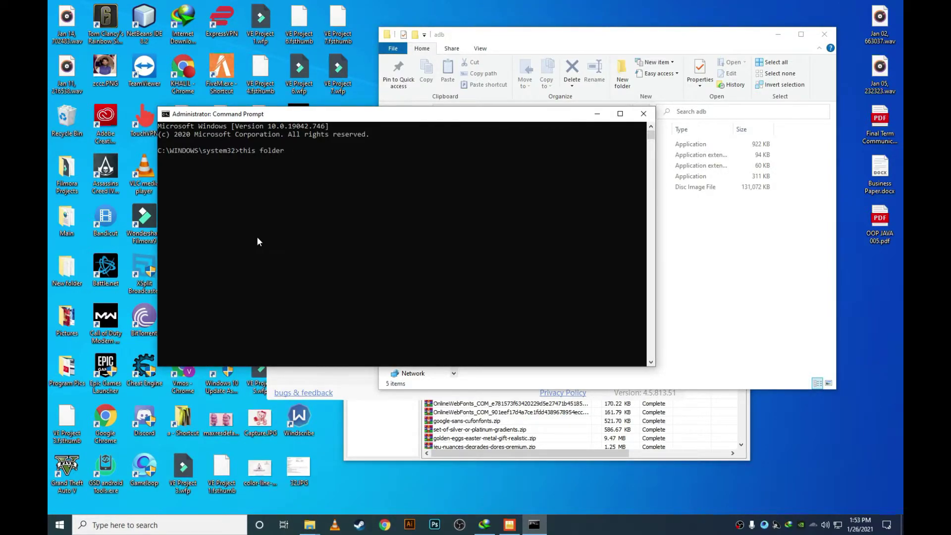
type(" appears after installing adb,no")
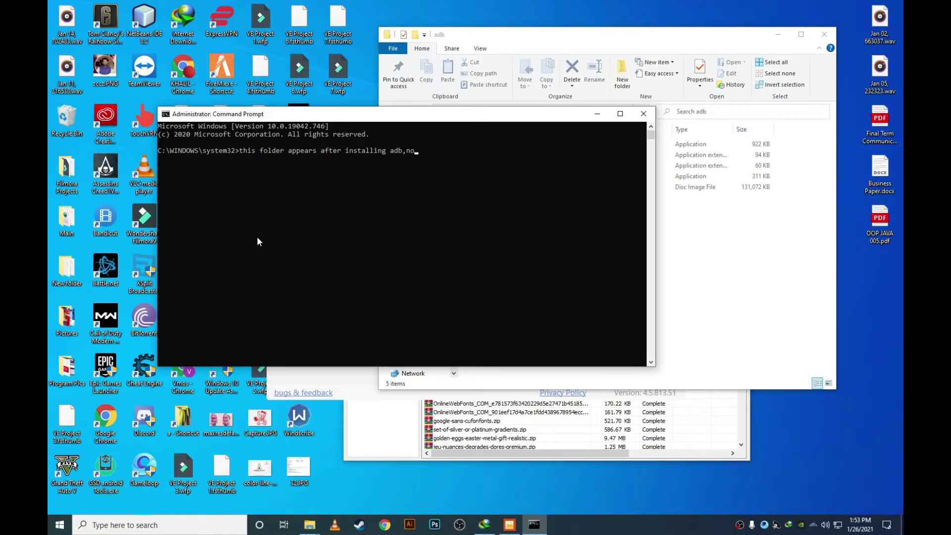
type("w connect your phone and prompt")
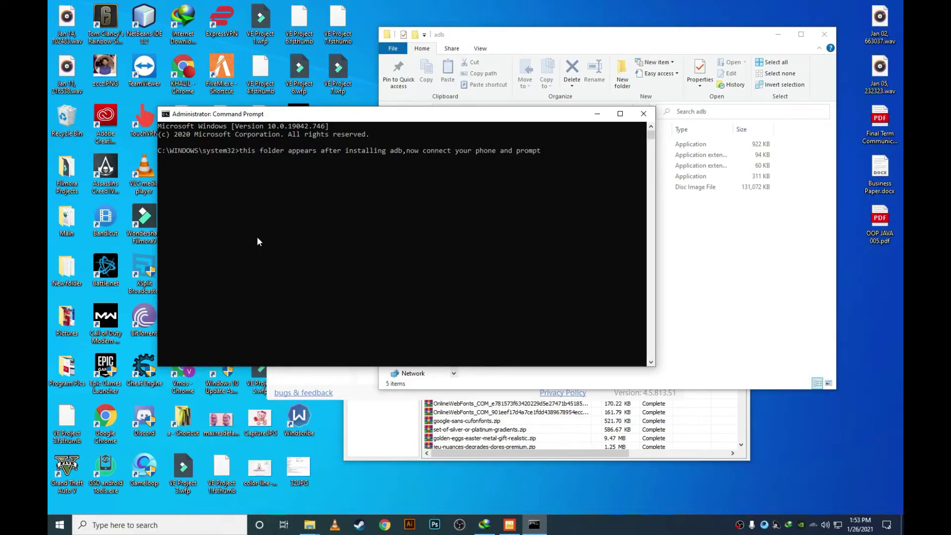
type(" appears on phone and select yes")
key("Return")
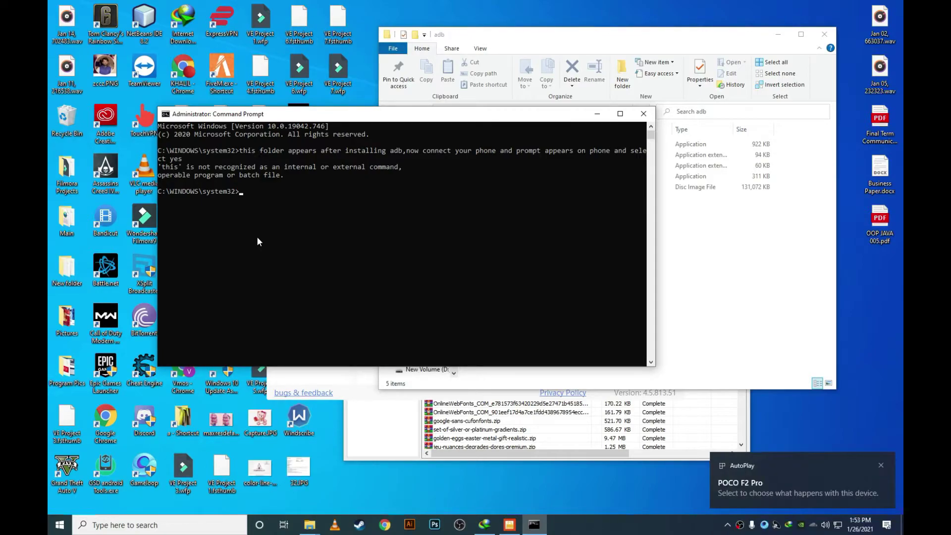
Run adb devices in Command Prompt to list the connected phone
type("a")
type("db device")
type("s")
key("Return")
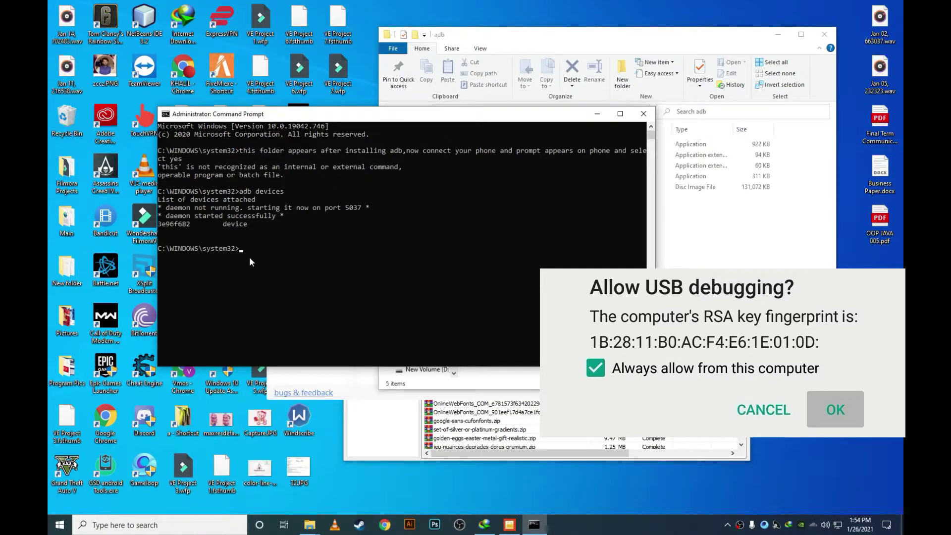
type("your device")
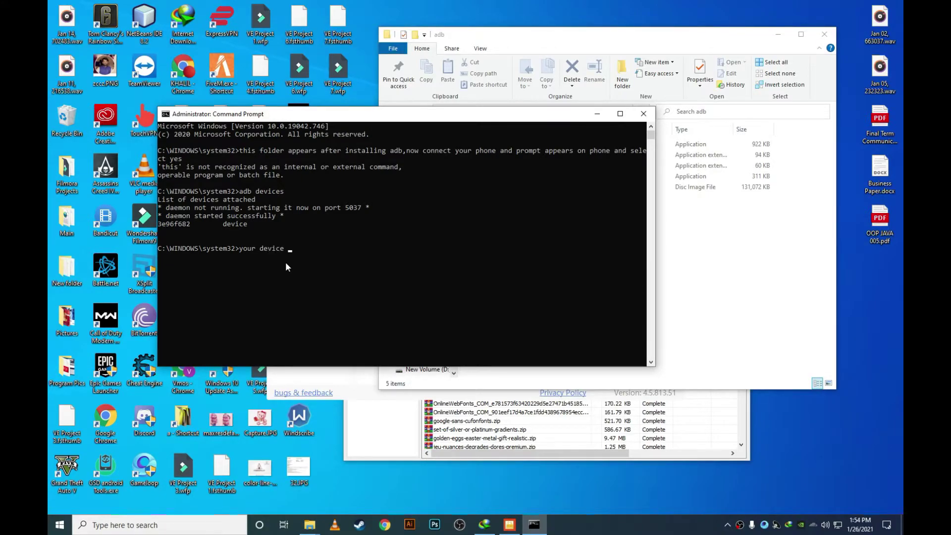
type(" will show here now type this command")
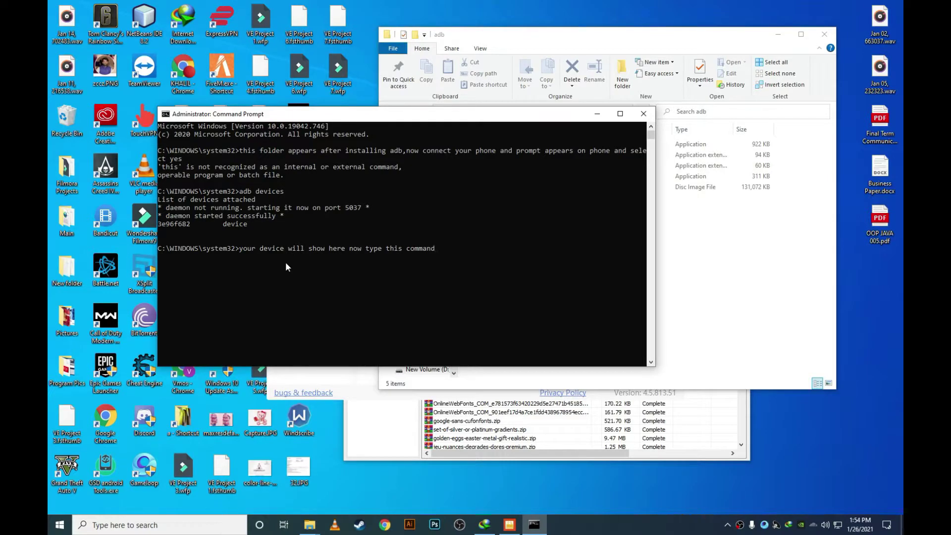
key("BackSpace")
key("BackSpace")
key("BackSpace")
key("BackSpace")
key("BackSpace")
key("BackSpace")
key("BackSpace")
key("BackSpace")
key("BackSpace")
key("BackSpace")
key("BackSpace")
key("BackSpace")
key("BackSpace")
key("BackSpace")
key("BackSpace")
key("BackSpace")
key("BackSpace")
key("BackSpace")
key("BackSpace")
key("BackSpace")
key("BackSpace")
key("BackSpace")
key("BackSpace")
key("BackSpace")
key("BackSpace")
key("BackSpace")
key("BackSpace")
key("BackSpace")
key("BackSpace")
key("BackSpace")
key("BackSpace")
key("BackSpace")
key("BackSpace")
key("BackSpace")
key("BackSpace")
key("BackSpace")
key("BackSpace")
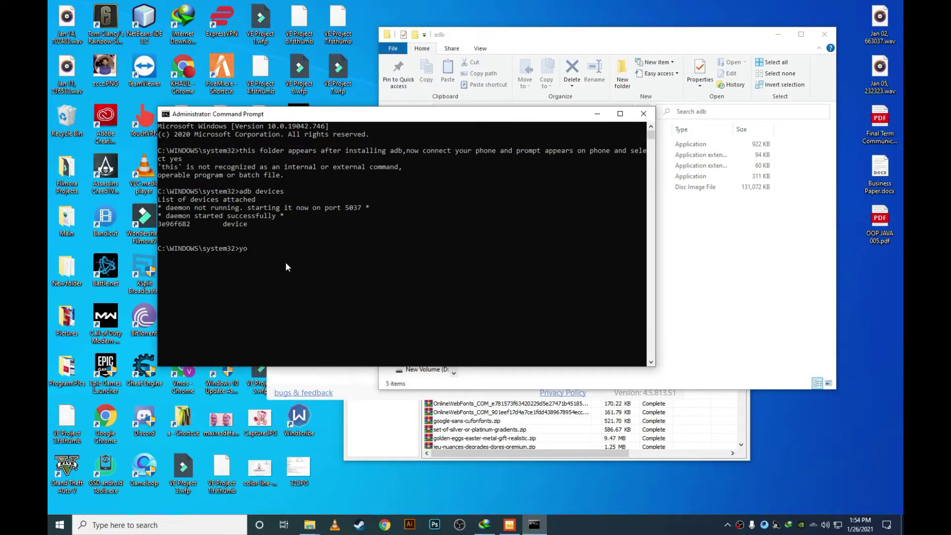
Write fastboot reboot bootloader at the prompt, followed by "and then press enter and your device will be in fastboot mode and then open this software"
type("fastboot reboot bootloader")
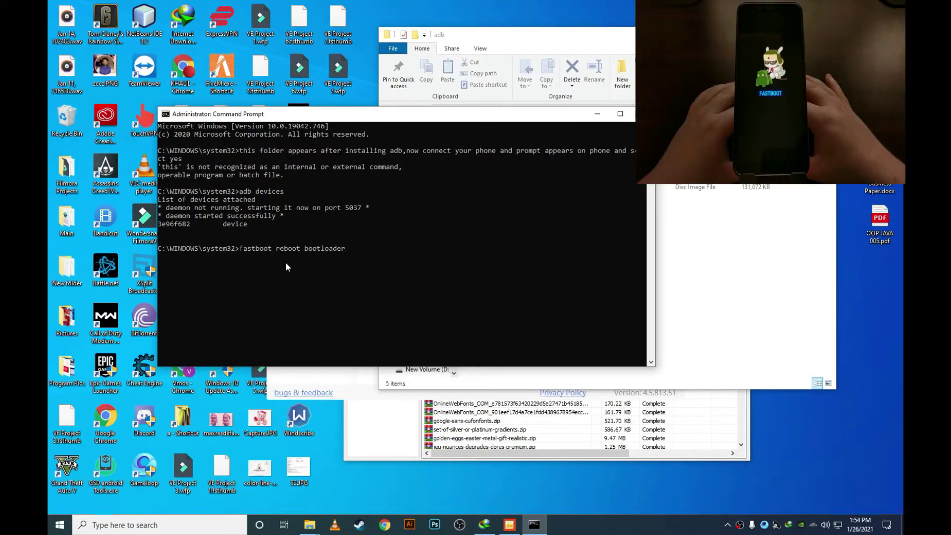
type("and then press enter and your device")
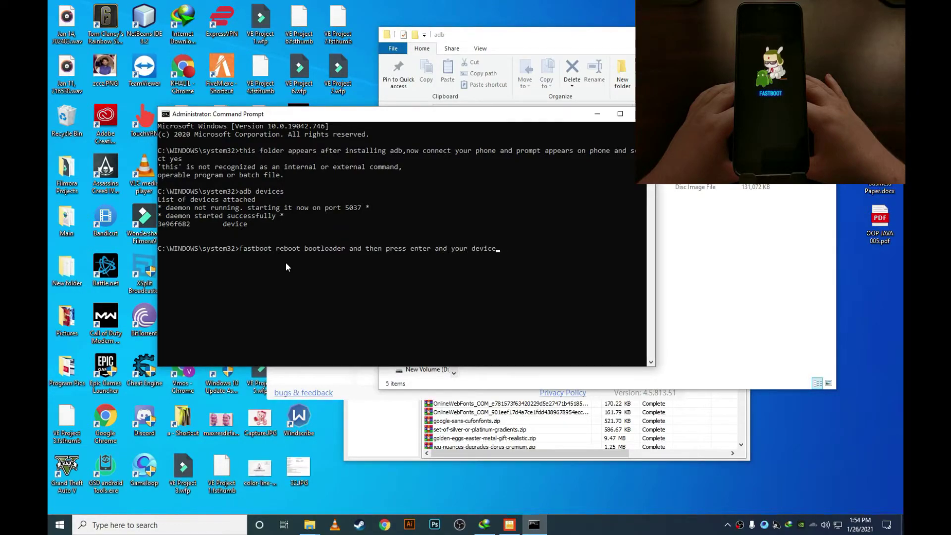
type(" will be in fastboot mode and the")
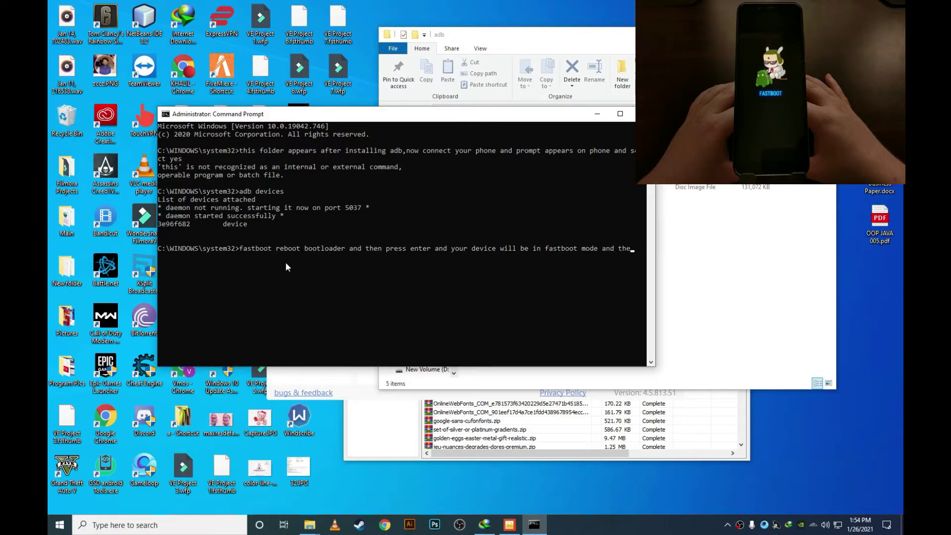
type("n open this software")
Switch to the Mi Unlock sign-in window and fill the account field with "add your acocunt here same one in your phone"
left_click(364, 379)
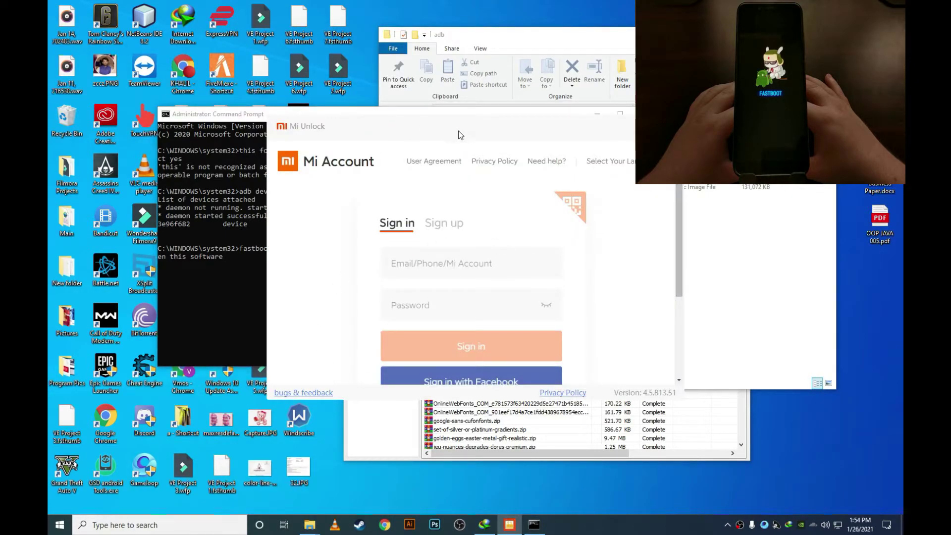
left_click(467, 268)
type("ad")
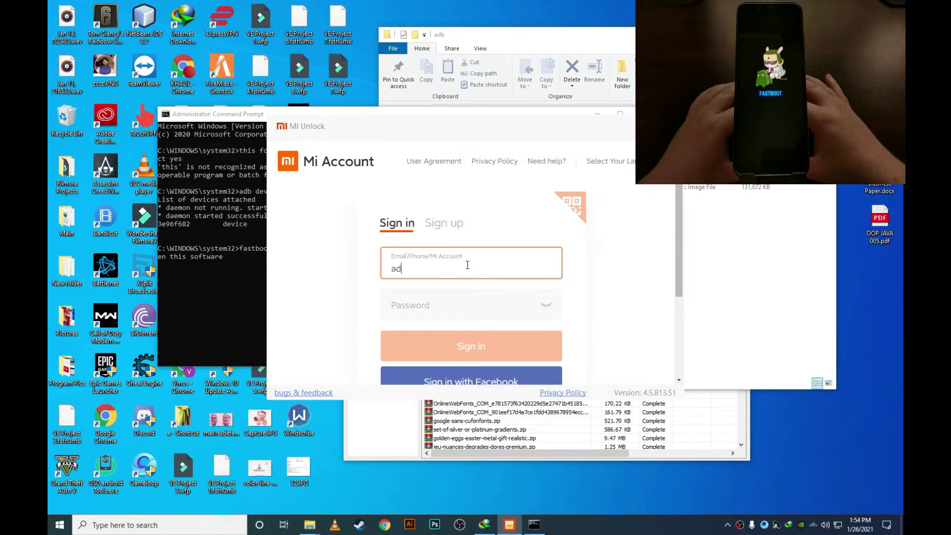
type("d your acocunt here")
key("ctrl+a")
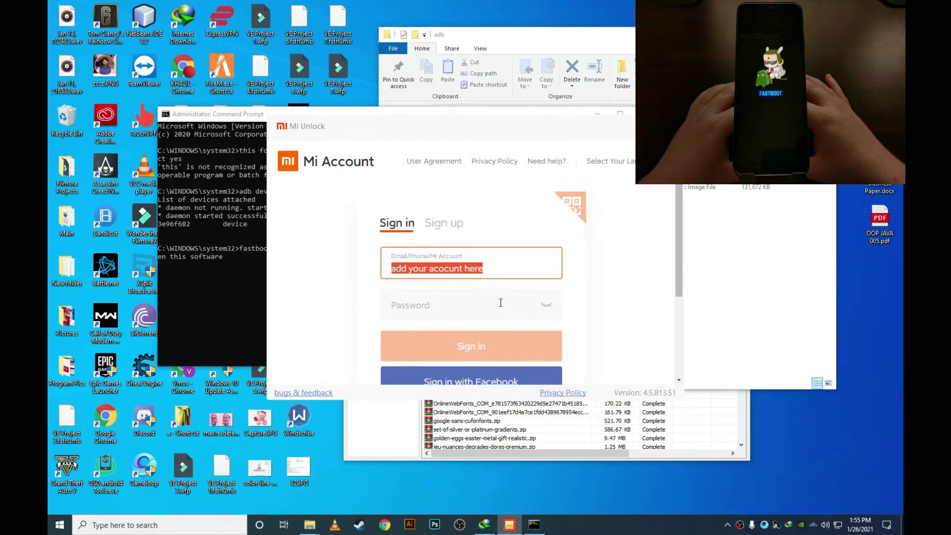
left_click(506, 270)
type("same on")
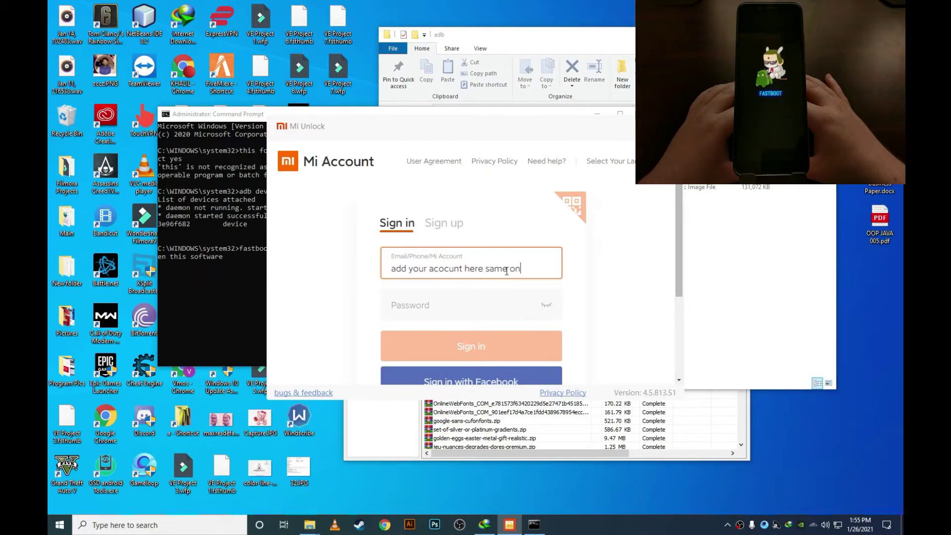
type("e in your ")
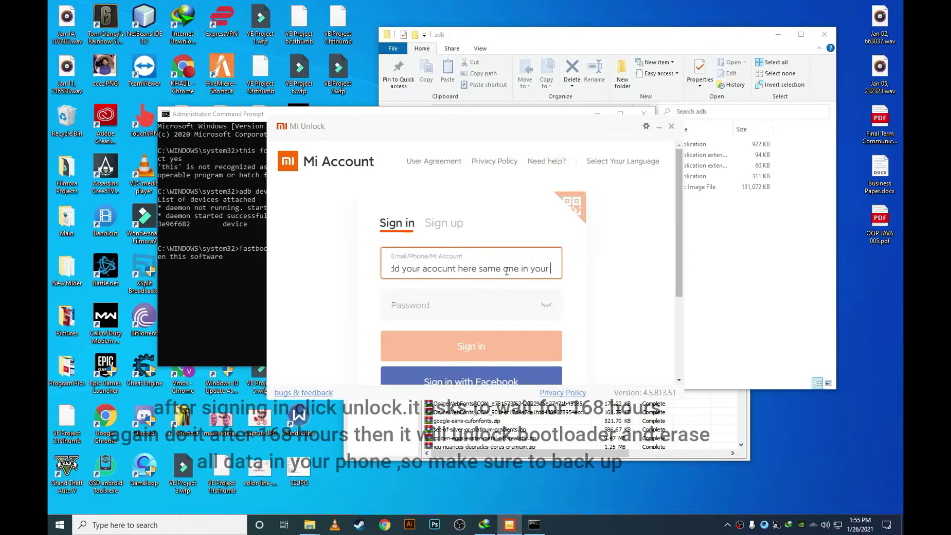
type("phone")
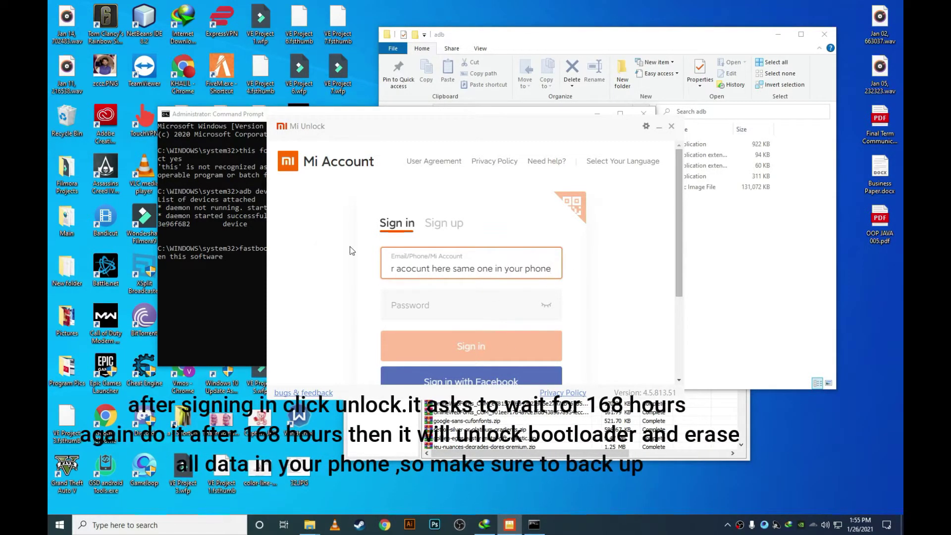
Return to Command Prompt and submit the pending fastboot reboot bootloader line
left_click(218, 297)
key("Return")
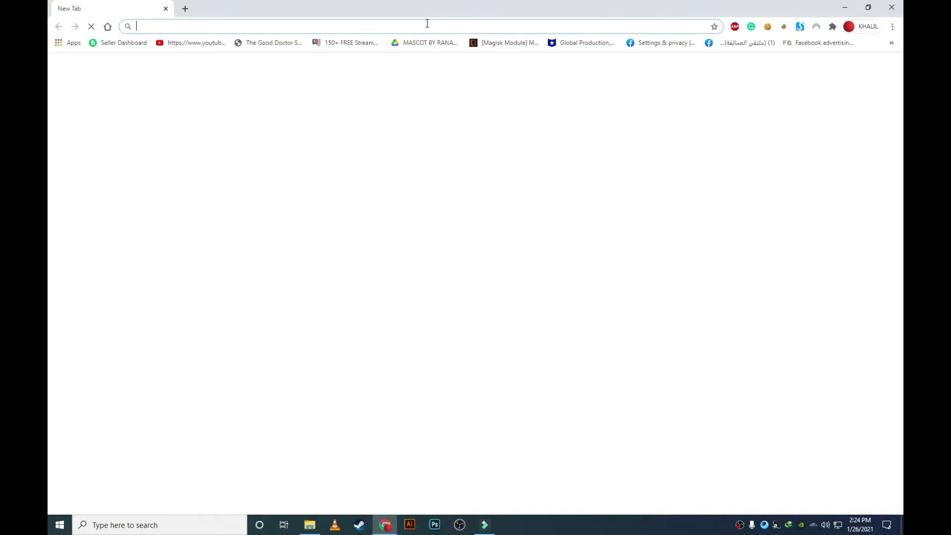
In Chrome, search Google for "f2 pro firmware"
left_click(427, 25)
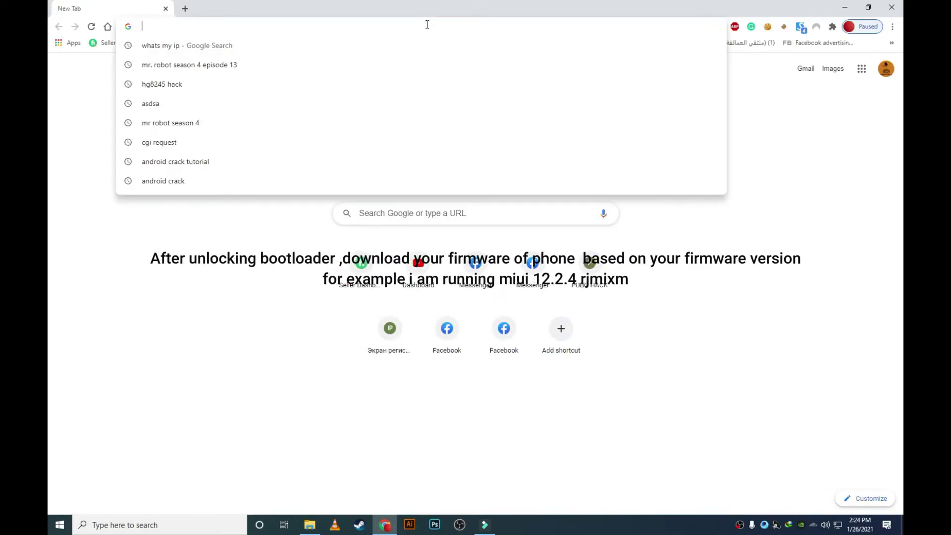
type("f2 pro ")
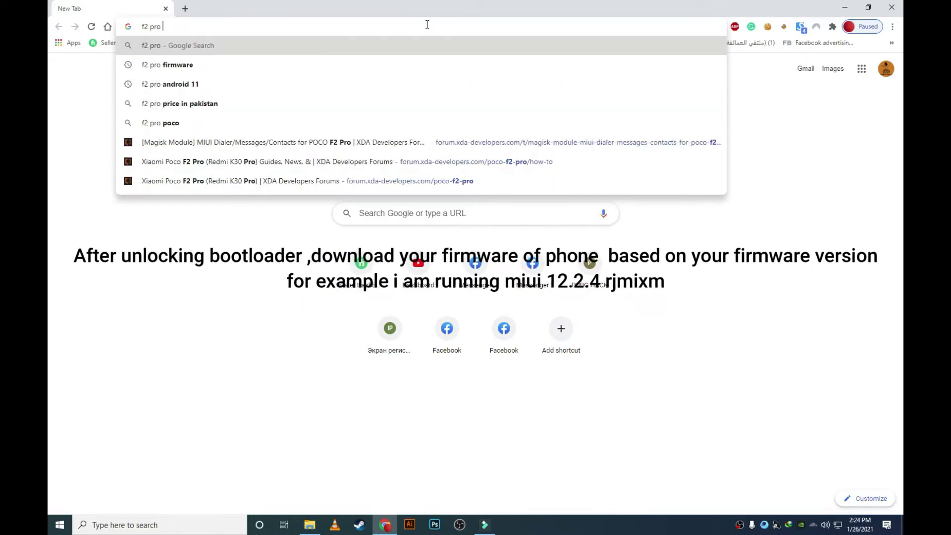
type("firmware")
key("Return")
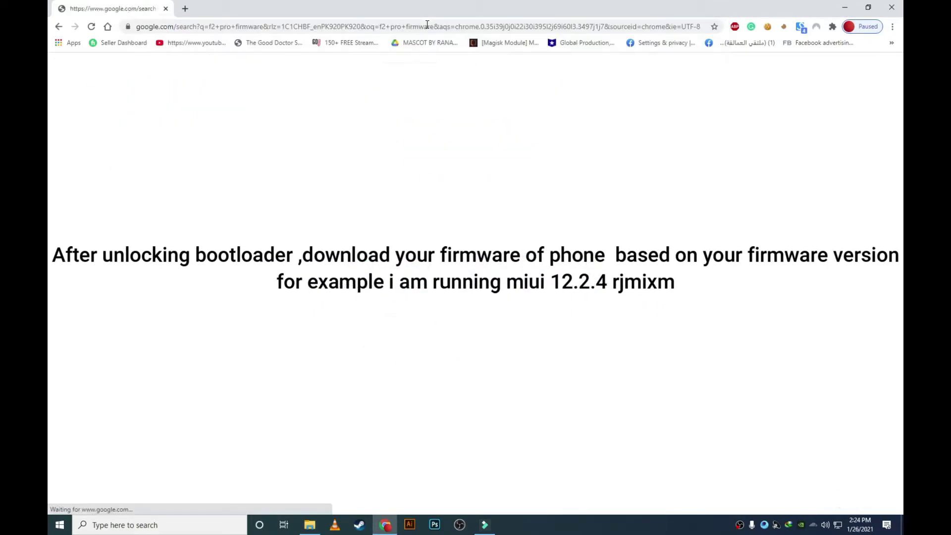
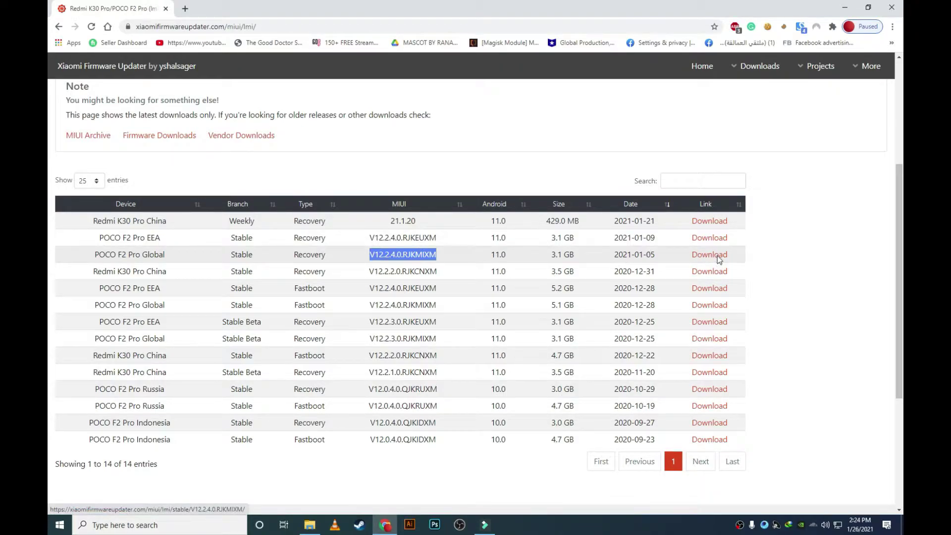
Open the download page of the POCO F2 Pro Global stable Recovery build V12.2.4.0.RJKMIXM and check its type and version
left_click(709, 256)
scroll(380, 402, "down", 2)
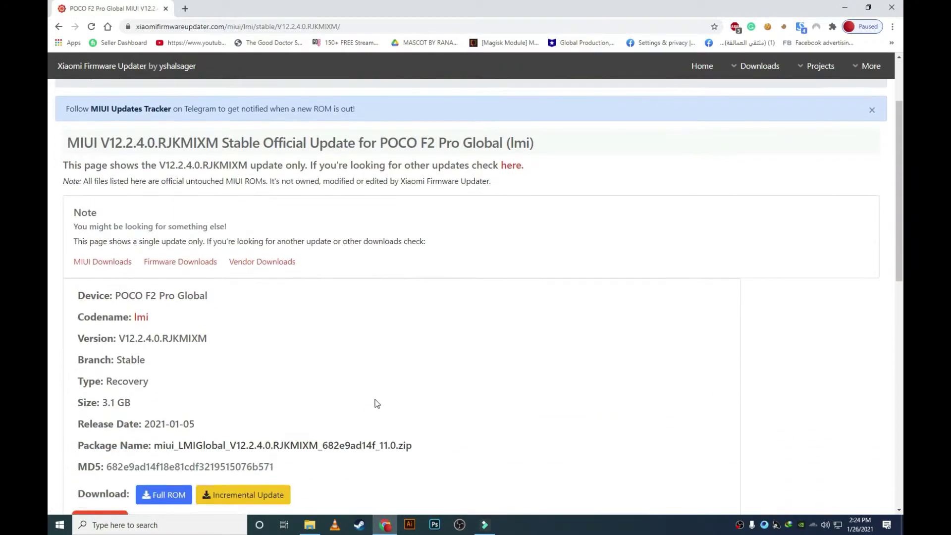
scroll(211, 401, "down", 3)
double_click(131, 229)
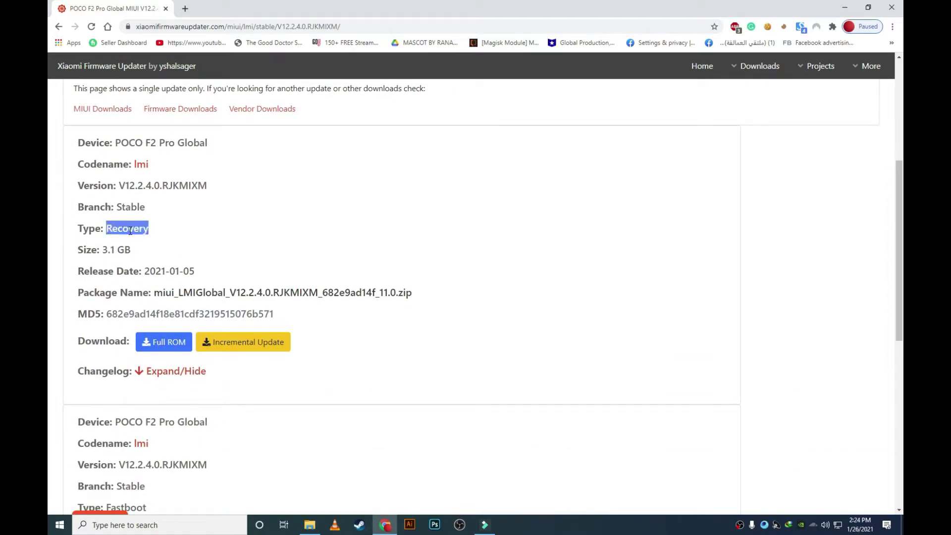
left_click_drag(119, 186, 200, 185)
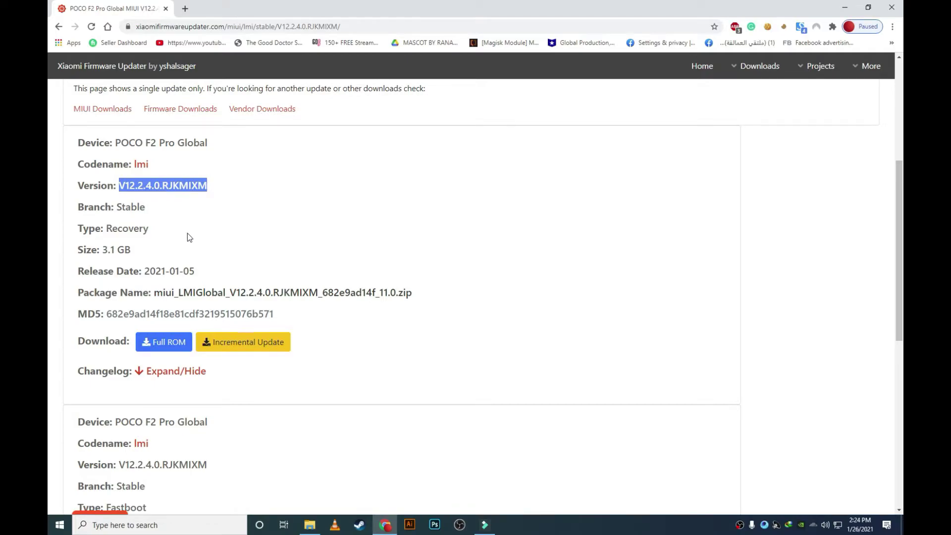
Download the Full ROM of the Recovery build, accept the duplicate download prompt and open the folder of the saved file
scroll(171, 297, "down", 1)
left_click(142, 285)
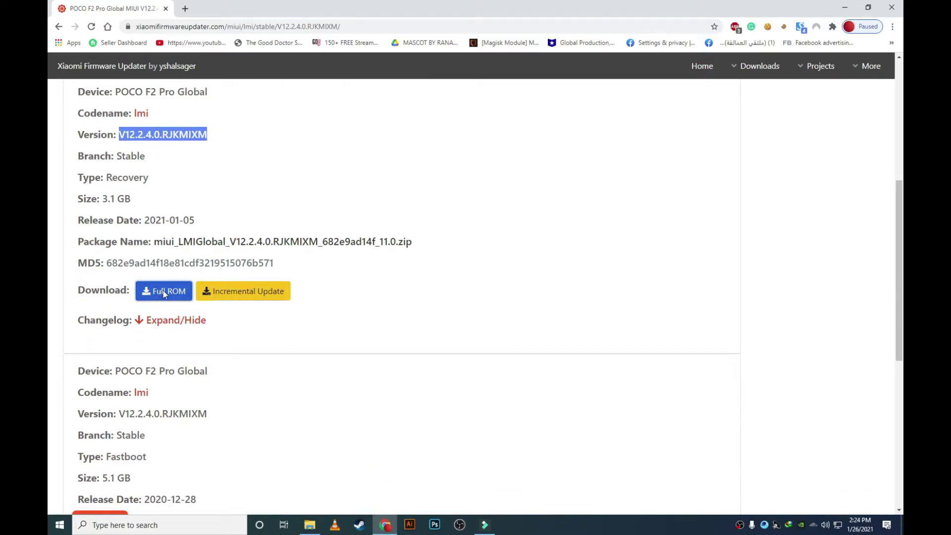
left_click(442, 297)
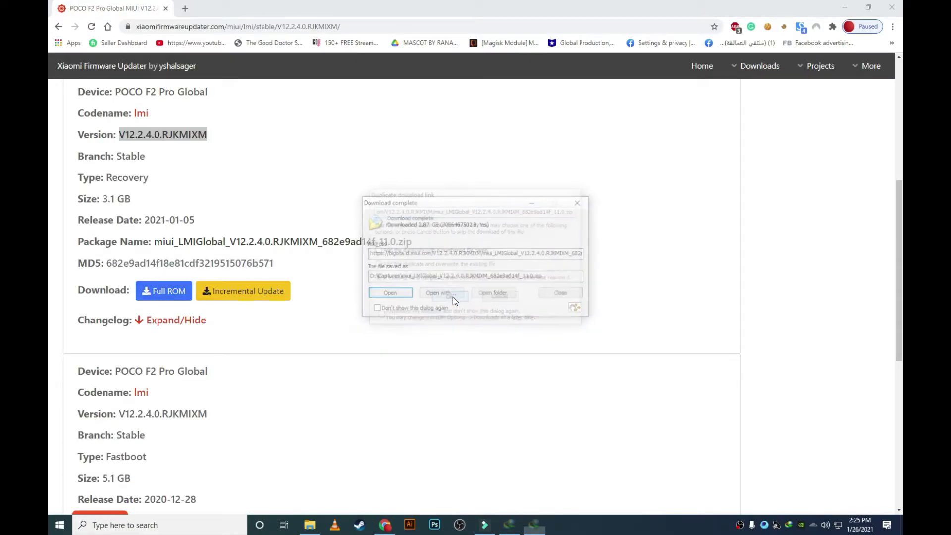
left_click(495, 295)
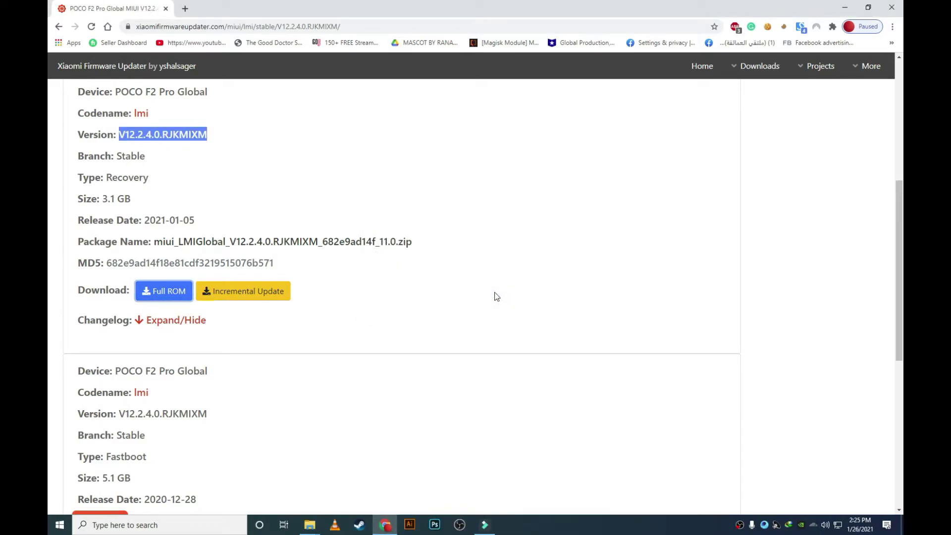
Open the downloaded MIUI firmware zip in the Captures folder and extract boot.img from it into that same folder
mouse_move(310, 524)
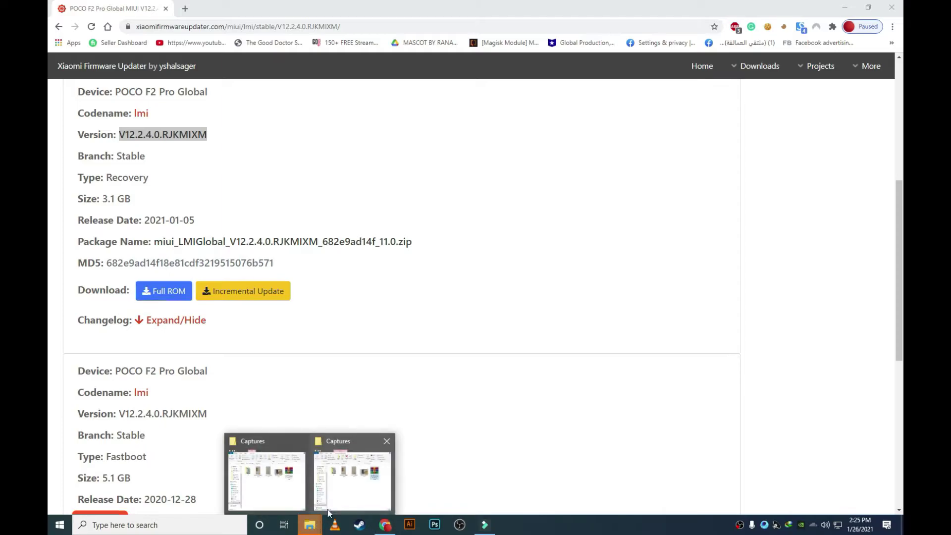
left_click(354, 471)
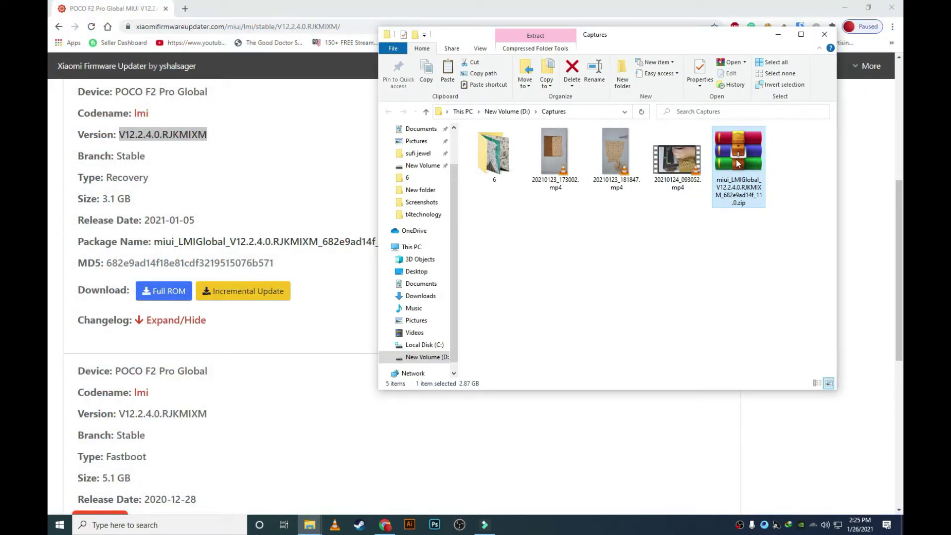
right_click(738, 162)
left_click(736, 173)
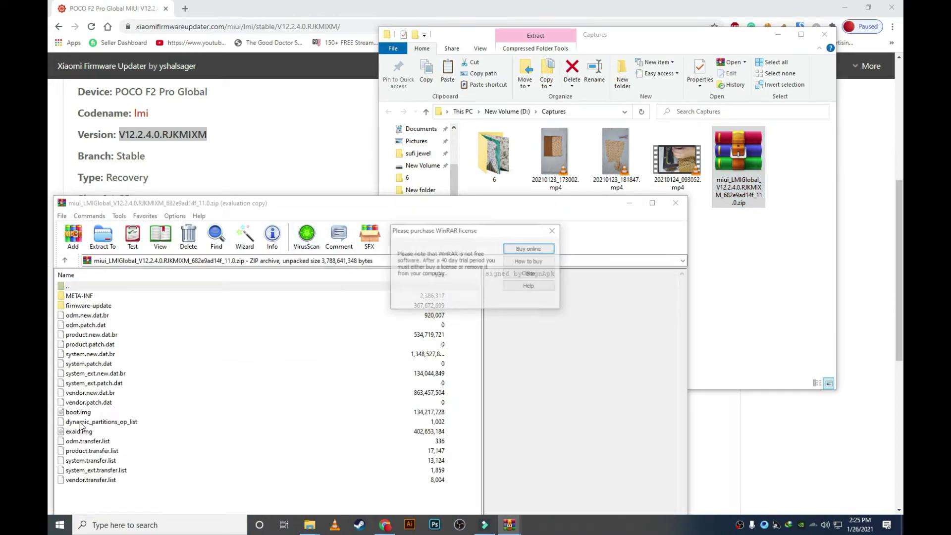
left_click(94, 412)
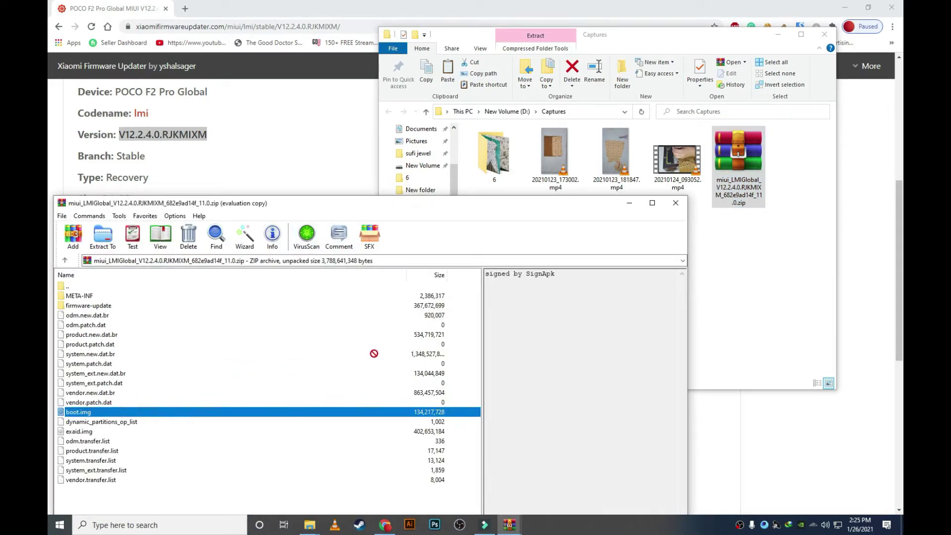
left_click_drag(749, 282, 749, 281)
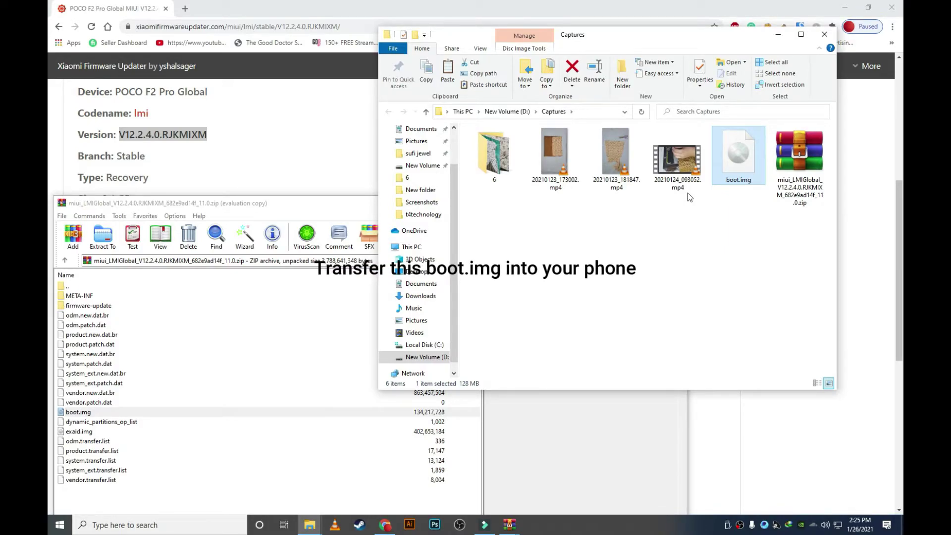
Copy the extracted boot.img and open the Internal shared storage of the connected POCO F2 Pro
right_click(748, 163)
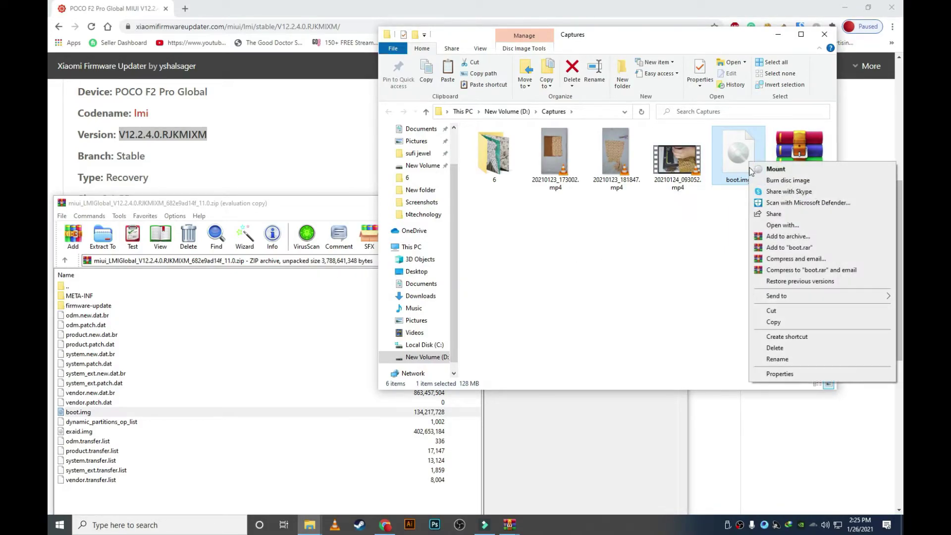
left_click(774, 323)
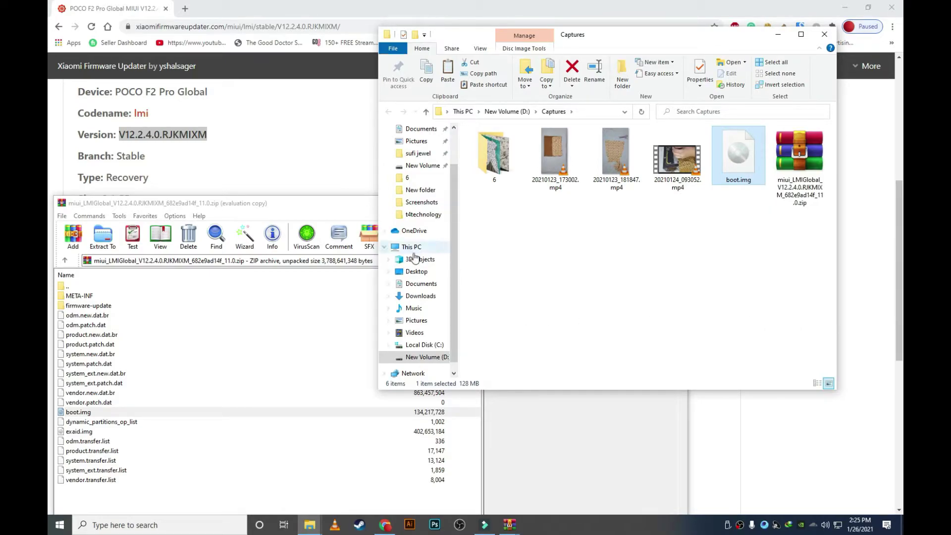
left_click(400, 249)
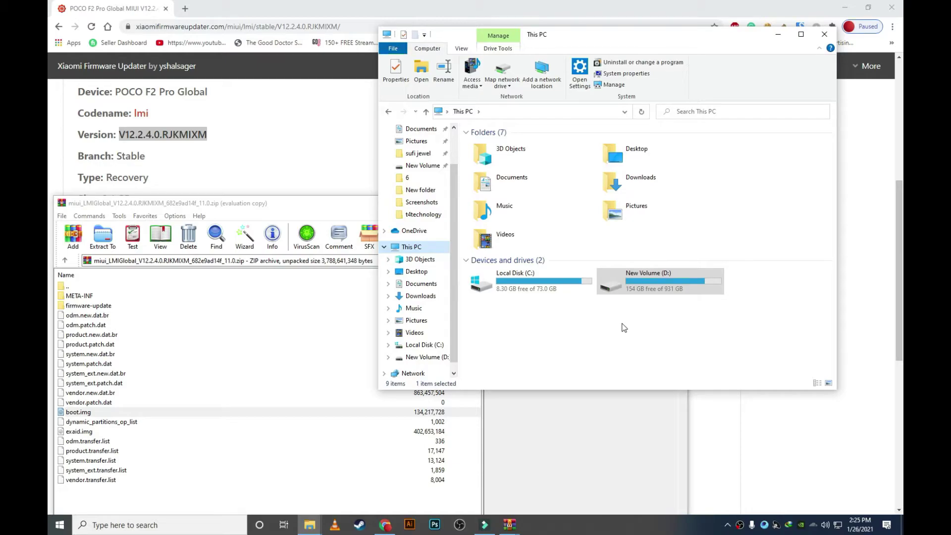
left_click(527, 284)
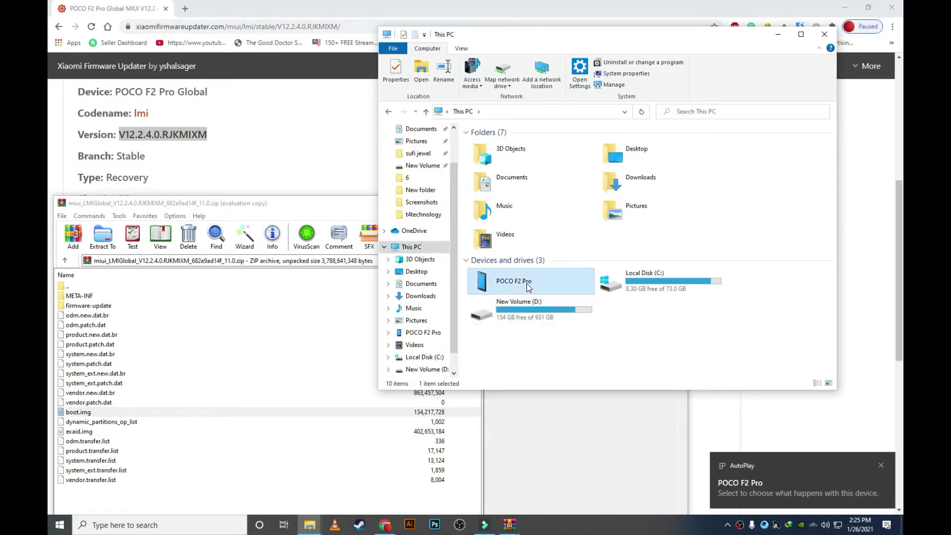
double_click(527, 284)
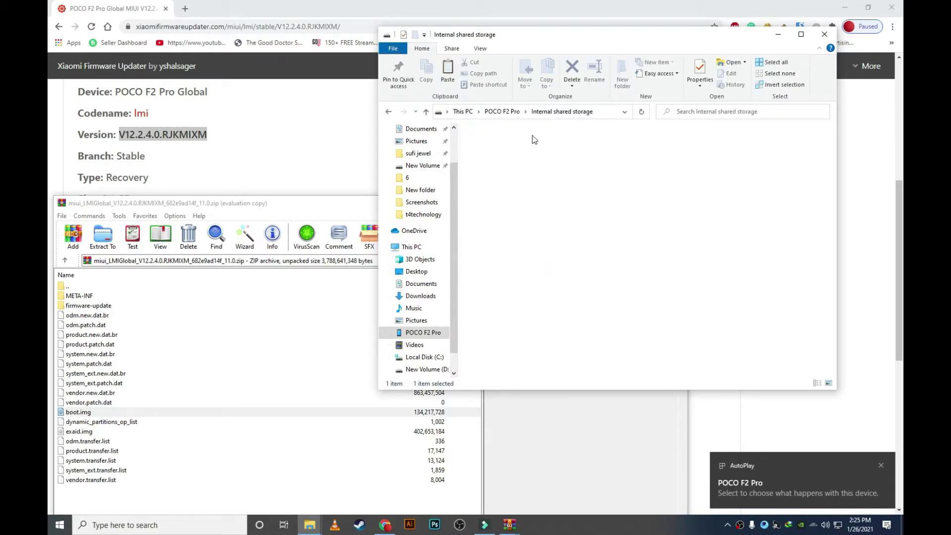
double_click(534, 140)
Paste boot.img into the phone's Internal shared storage, replacing the existing file of the same name
right_click(786, 164)
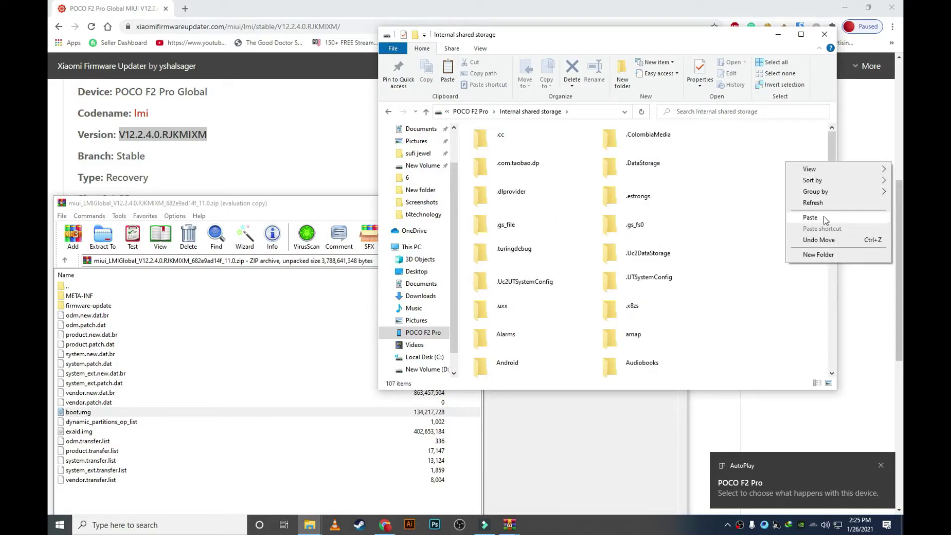
left_click(740, 275)
scroll(739, 277, "down", 5)
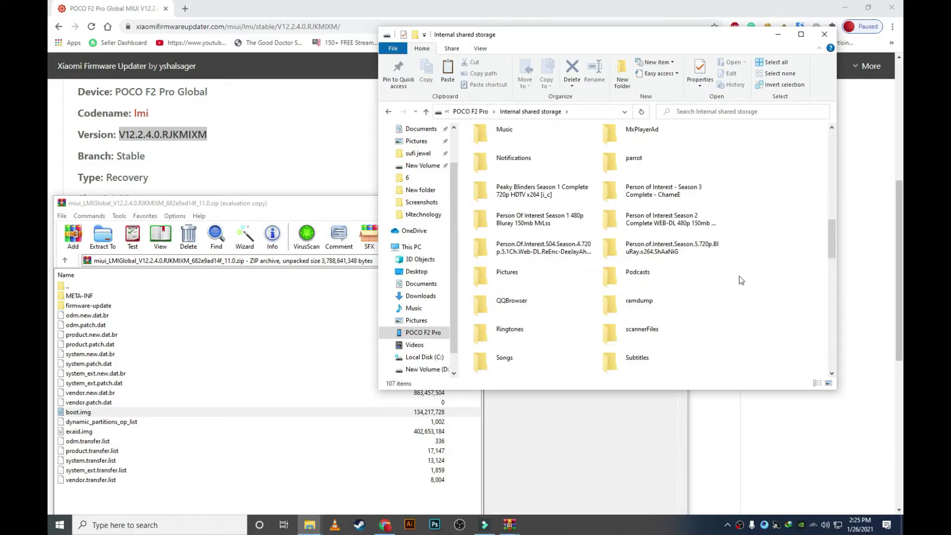
right_click(739, 275)
left_click(757, 331)
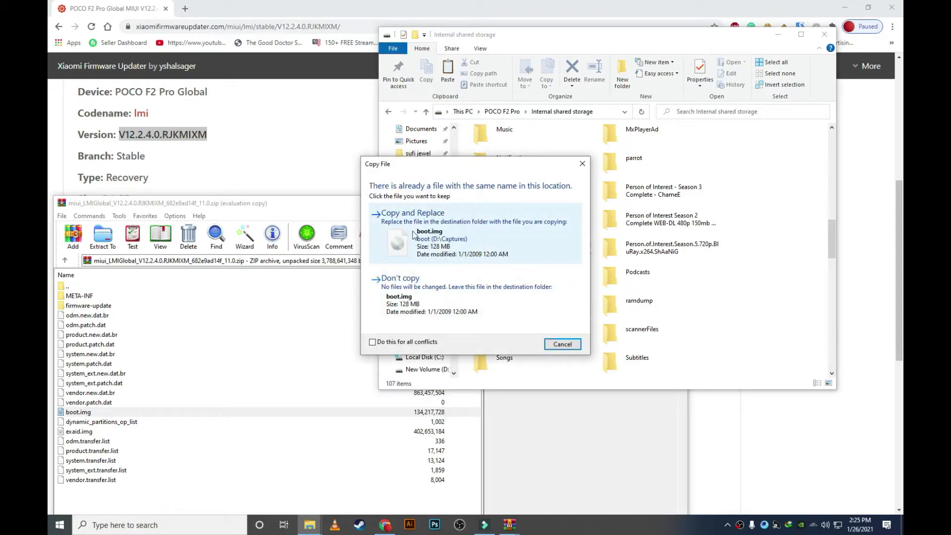
left_click(432, 236)
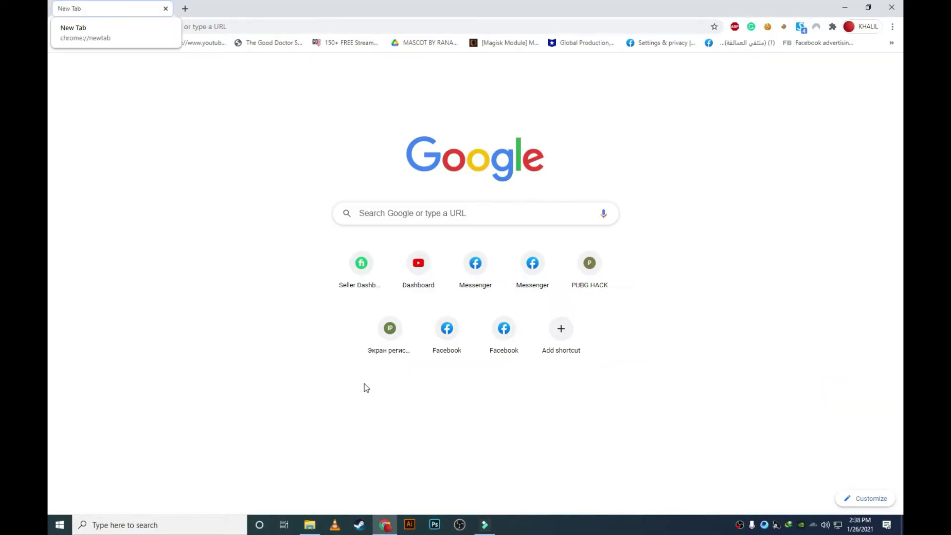
In Chrome, search Google for "magisk manger" and open the magiskmanager.com result
left_click(333, 27)
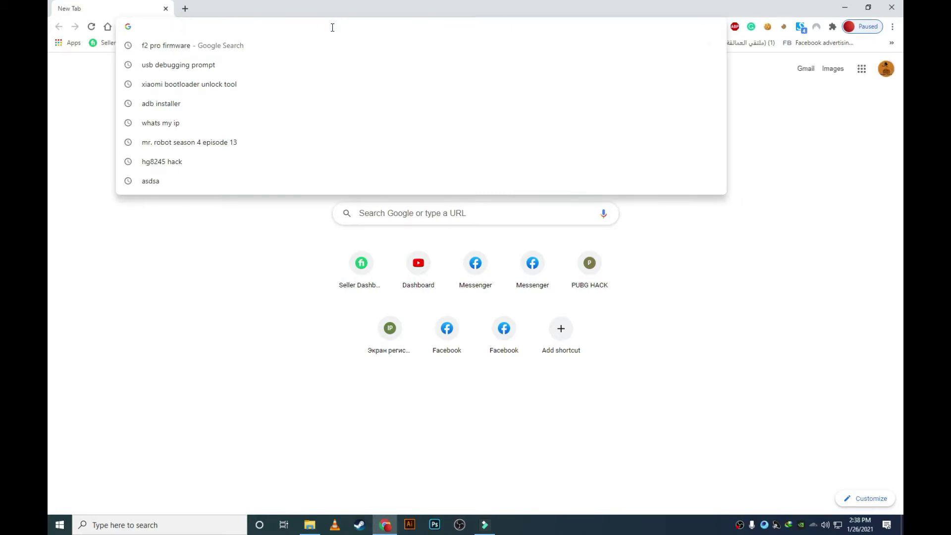
type("magisk manger")
key("Return")
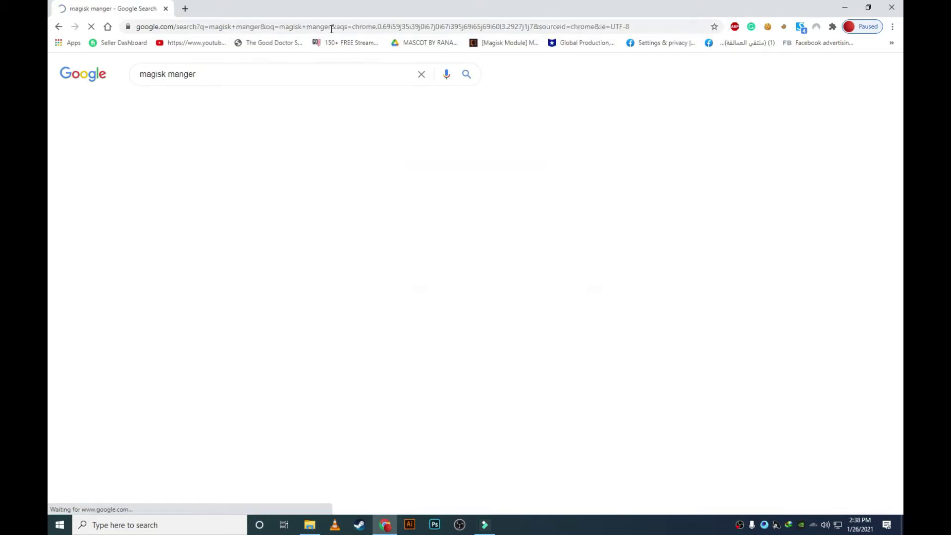
left_click(206, 197)
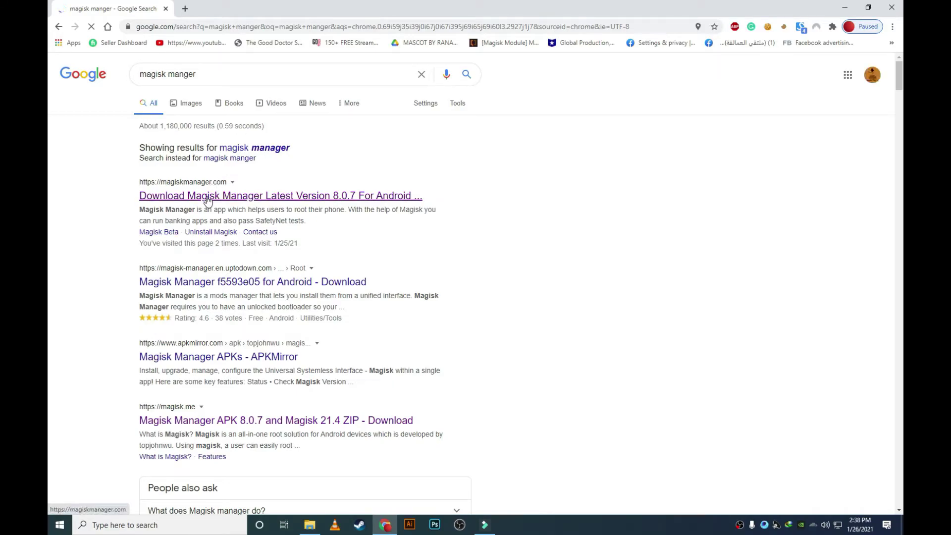
Find the Magisk Manager download section on magiskmanager.com and start downloading the APK
scroll(297, 280, "down", 13)
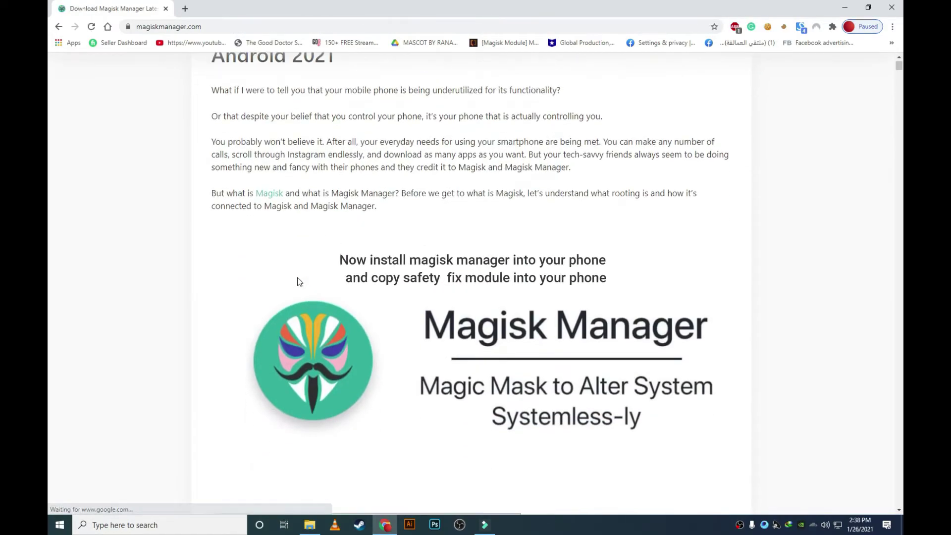
scroll(303, 291, "down", 15)
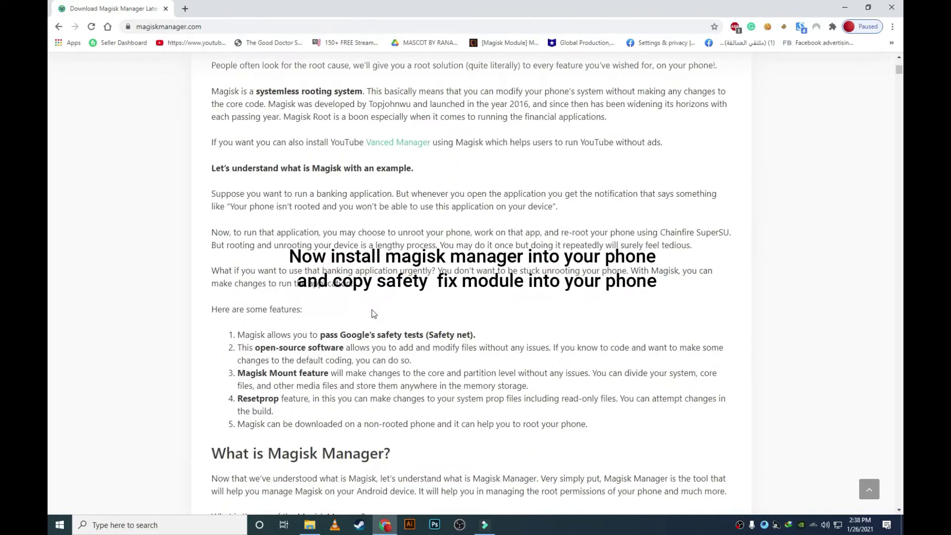
scroll(341, 380, "down", 8)
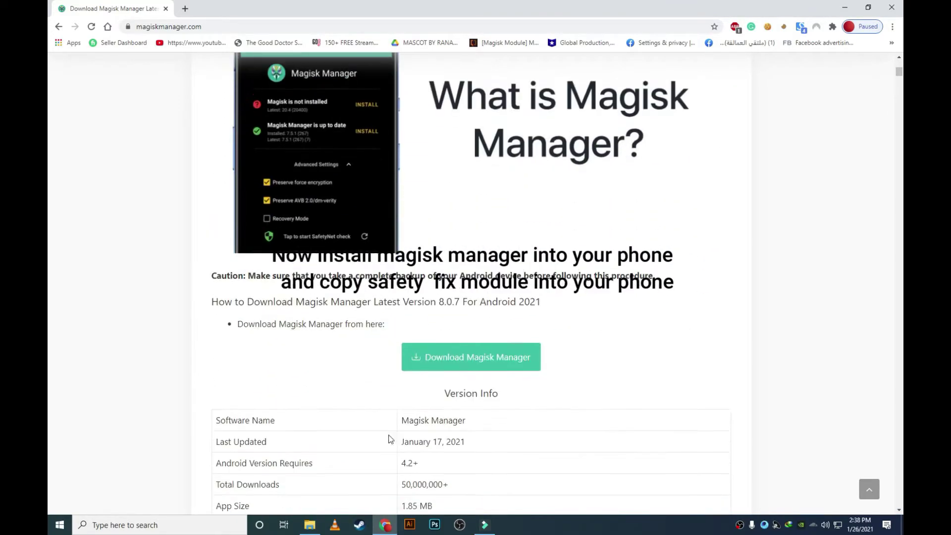
left_click(498, 352)
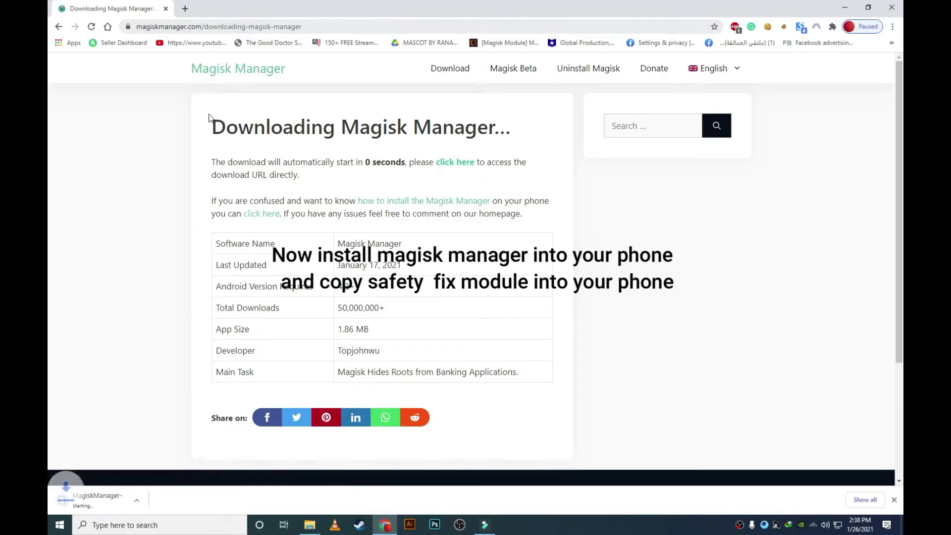
Search for "safety net fix module kdragon" and open the kdrag0n/safetynet-fix repository on GitHub
left_click(193, 27)
type("safety net fix module kdragon")
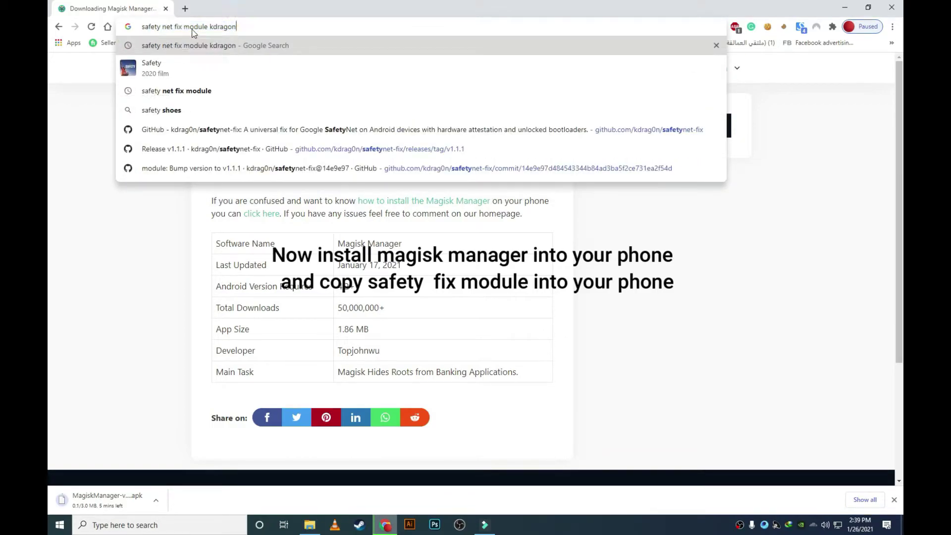
key("Return")
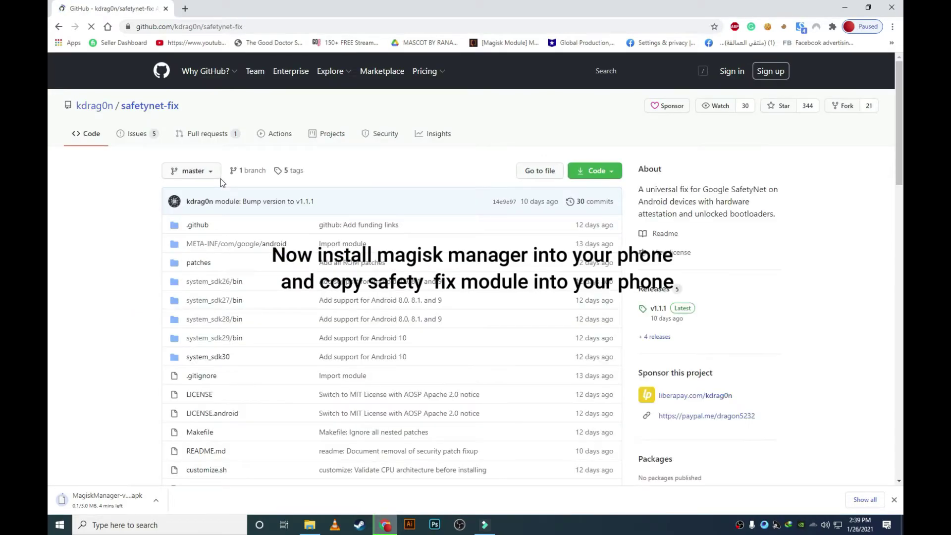
Open the latest v1.1.1 release of safetynet-fix and download safetynet-fix-v1.1.1.zip
left_click(678, 313)
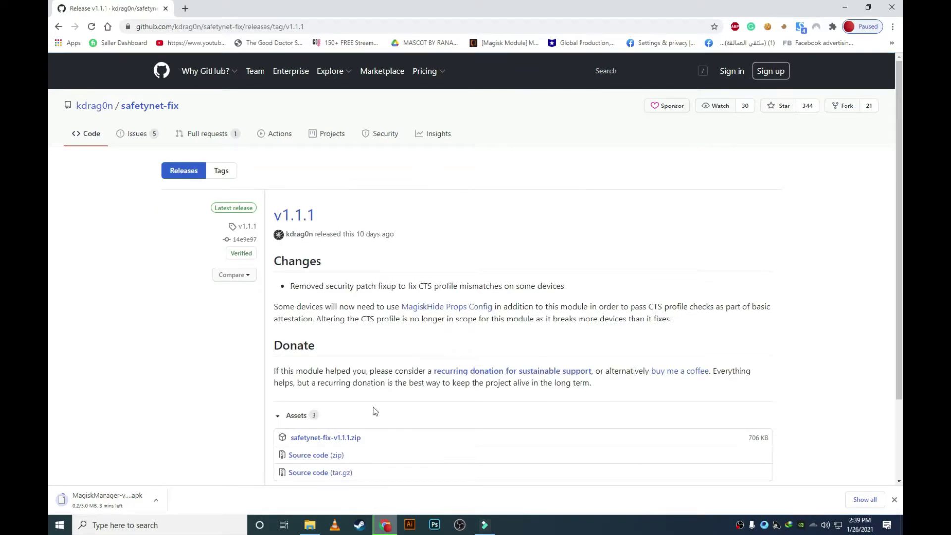
left_click(322, 439)
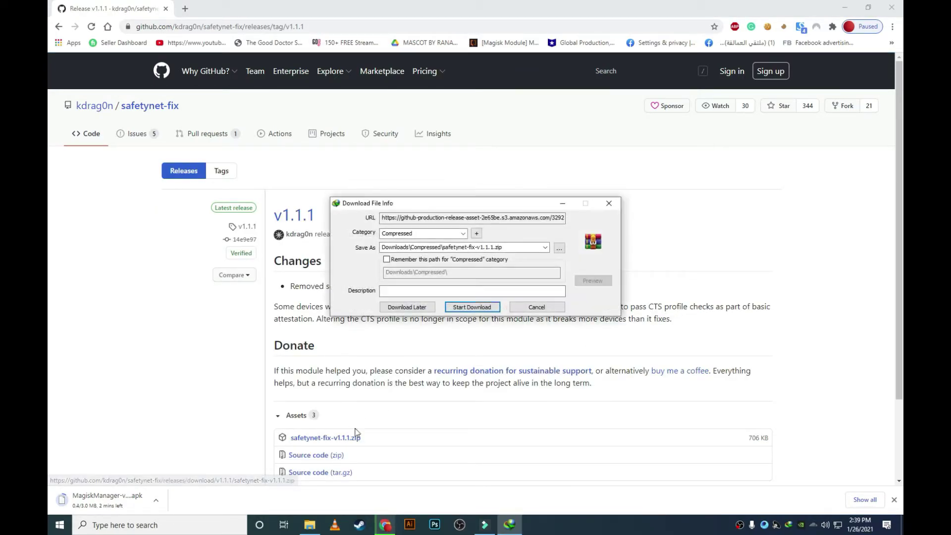
left_click(475, 307)
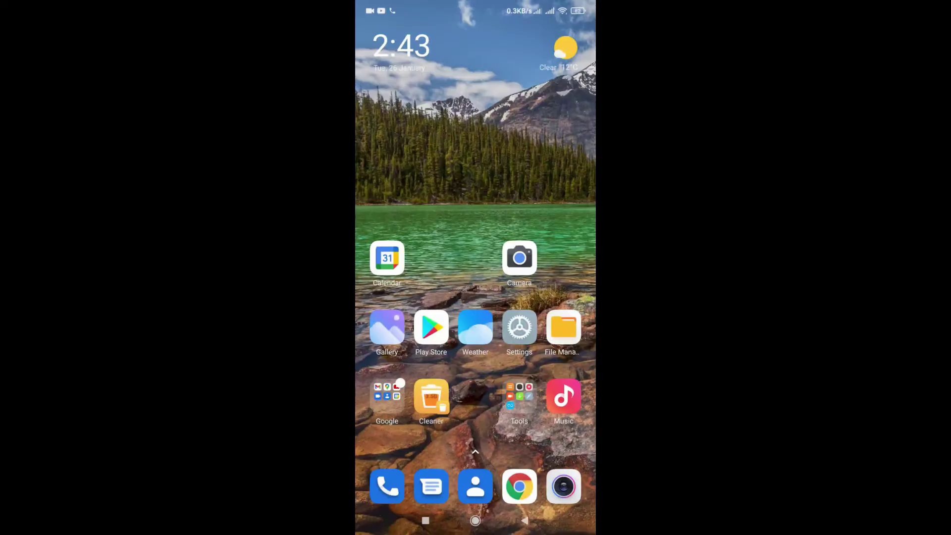
On the phone, open File Manager, browse Internal shared storage and launch MagiskManager-v8.0.2.apk
left_click(563, 327)
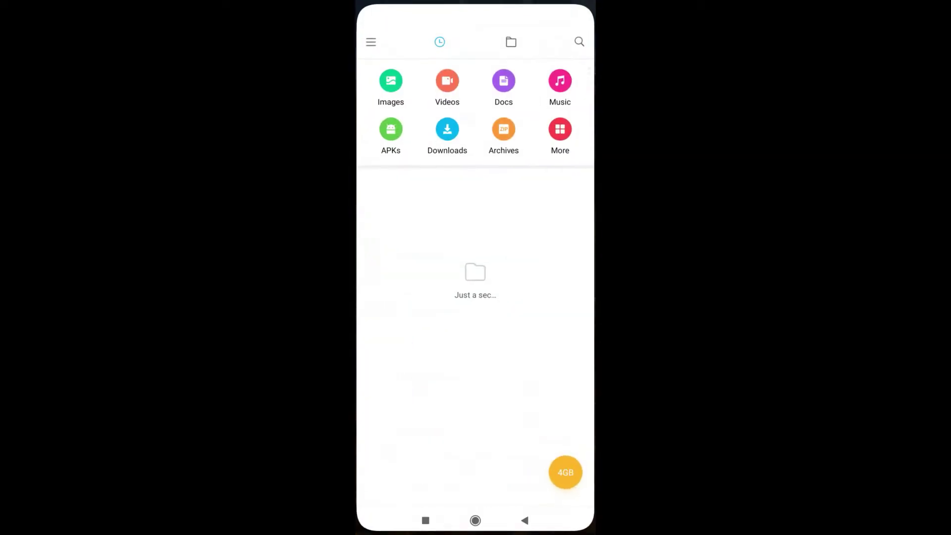
left_click(511, 38)
left_click_drag(509, 396, 541, 79)
left_click_drag(522, 426, 517, 124)
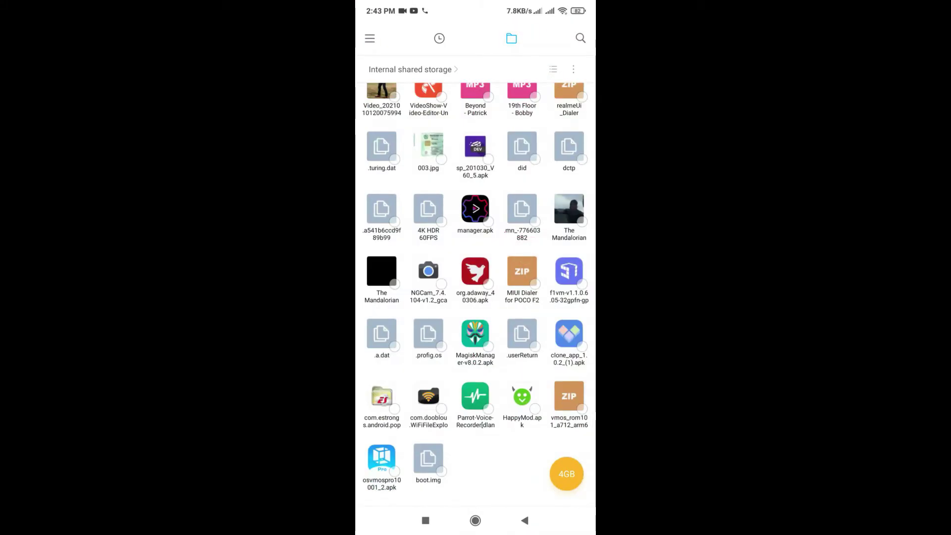
left_click(474, 333)
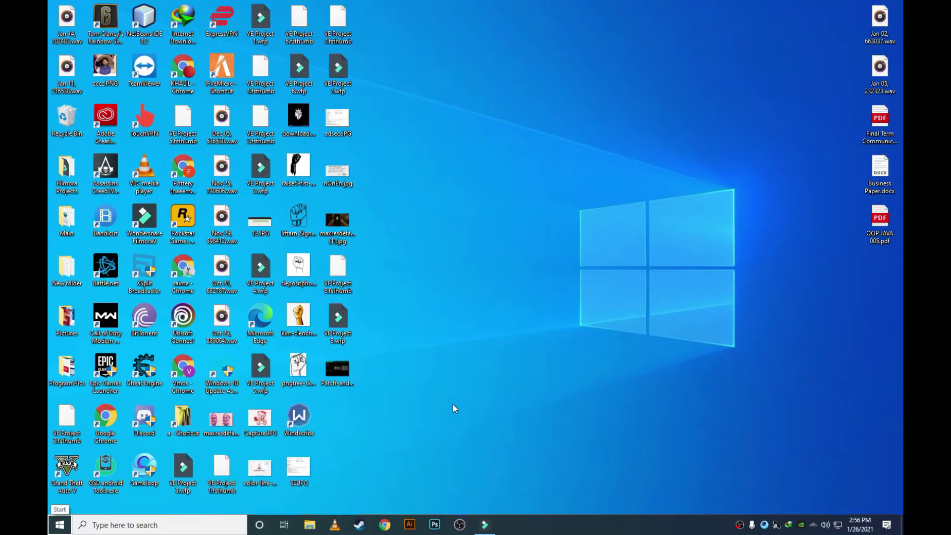
On the PC, open File Explorer and go to the Download folder in the POCO F2 Pro's Internal shared storage
left_click(307, 526)
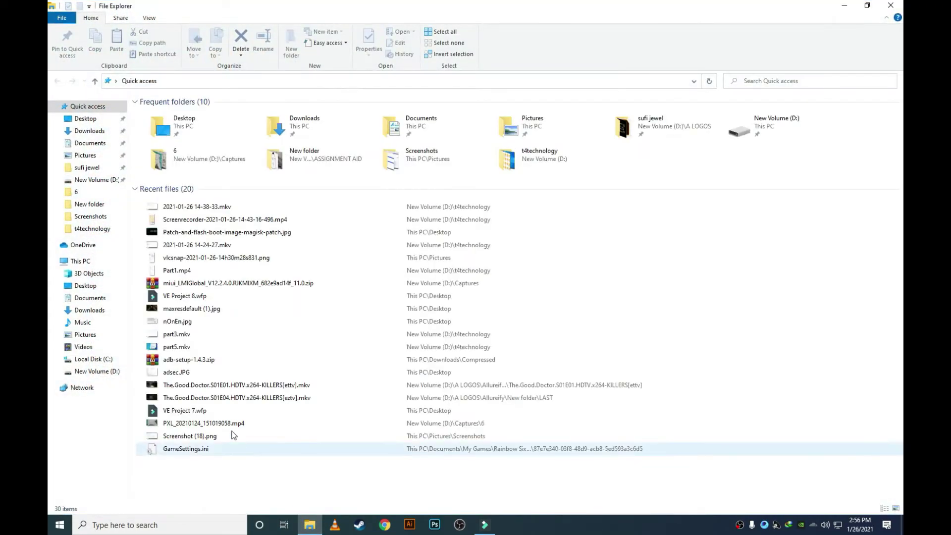
left_click(81, 261)
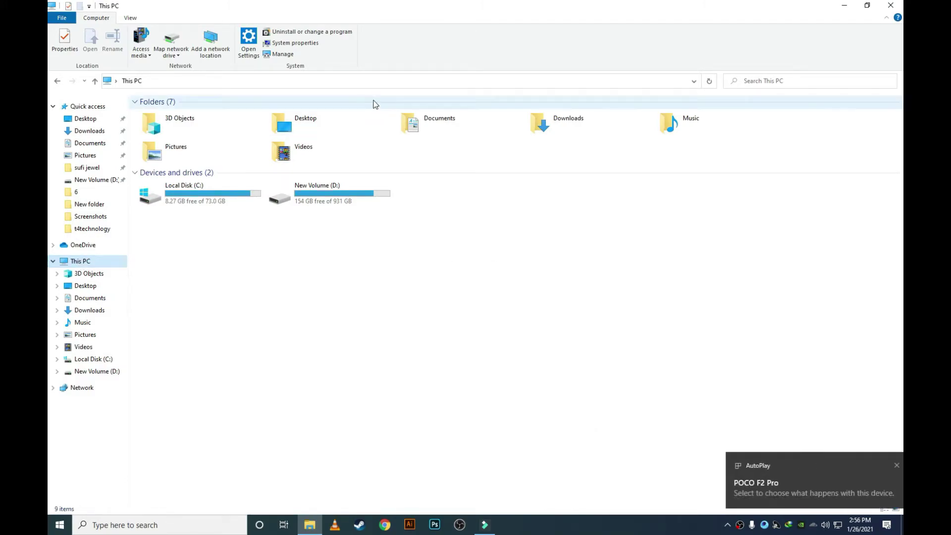
left_click(196, 194)
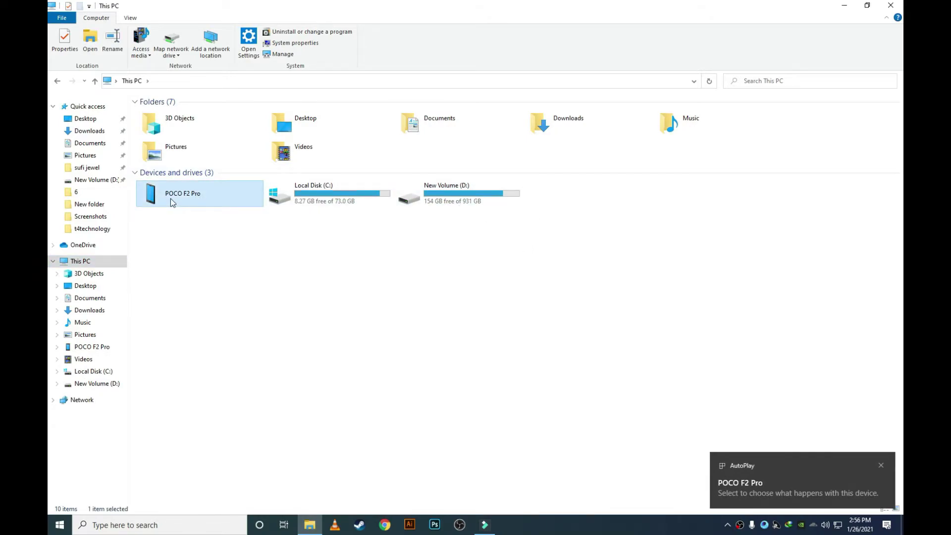
double_click(171, 198)
double_click(201, 111)
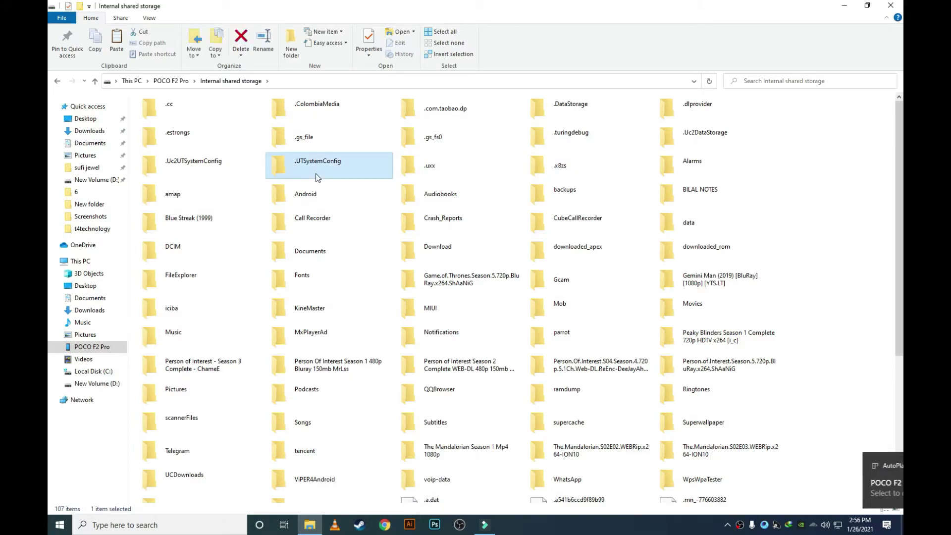
left_click(225, 250)
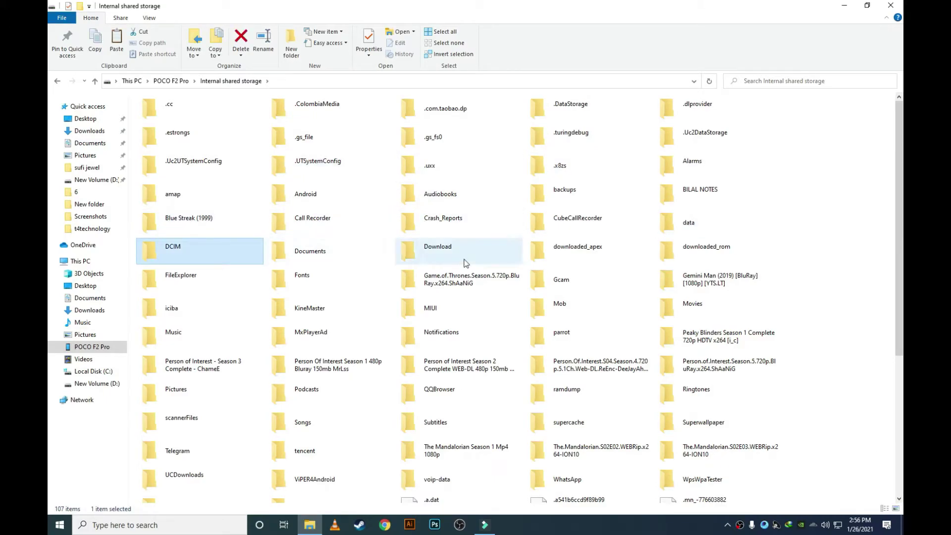
double_click(448, 245)
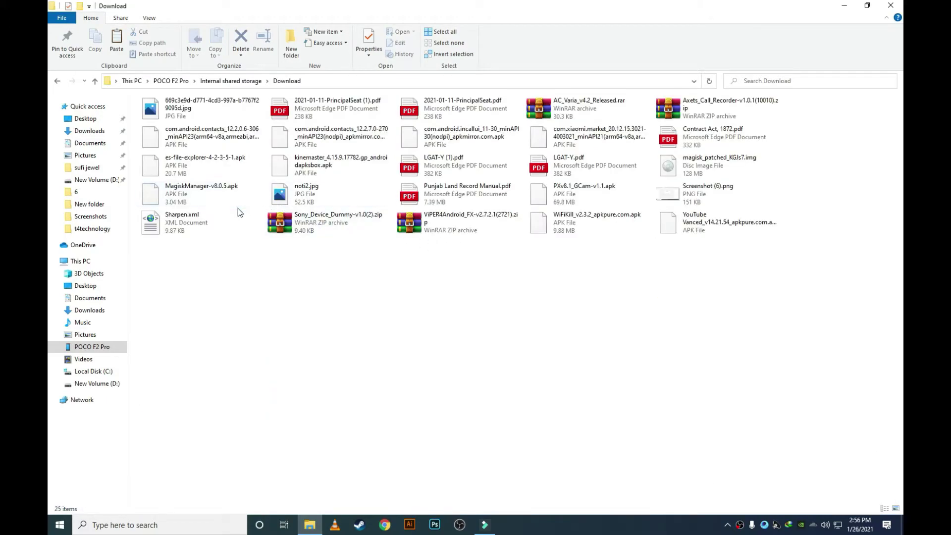
Copy magisk_patched_KGJs7.img from the phone's Download folder into the adb folder on Local Disk (C:)
left_click(659, 216)
left_click(693, 166)
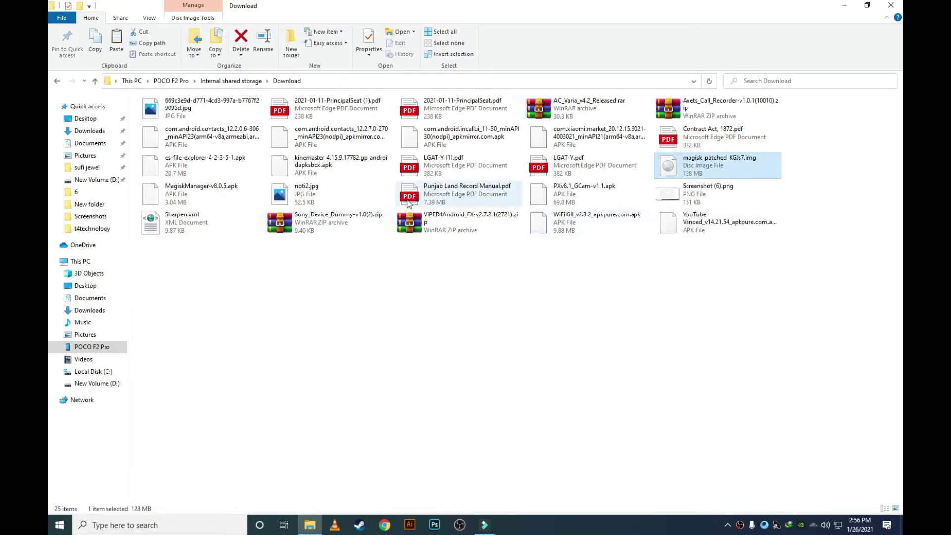
right_click(735, 166)
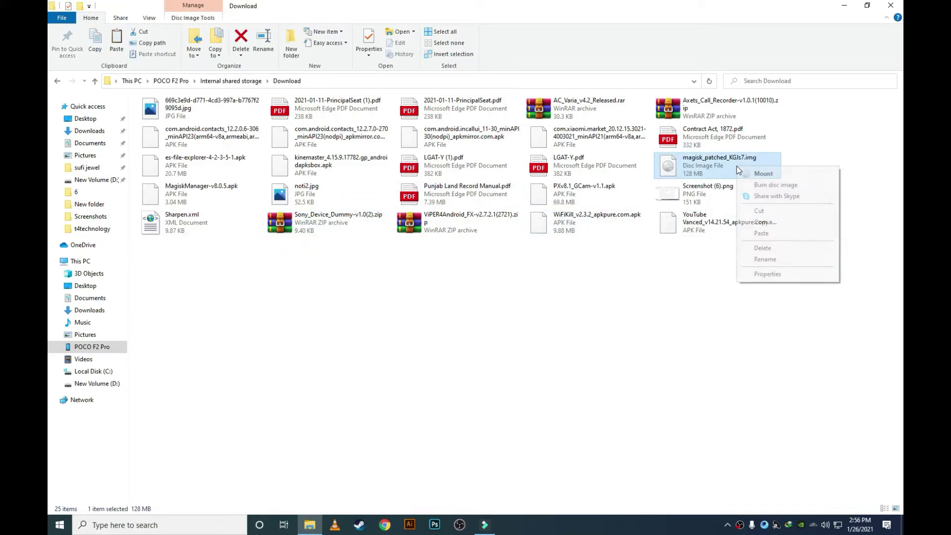
left_click(397, 293)
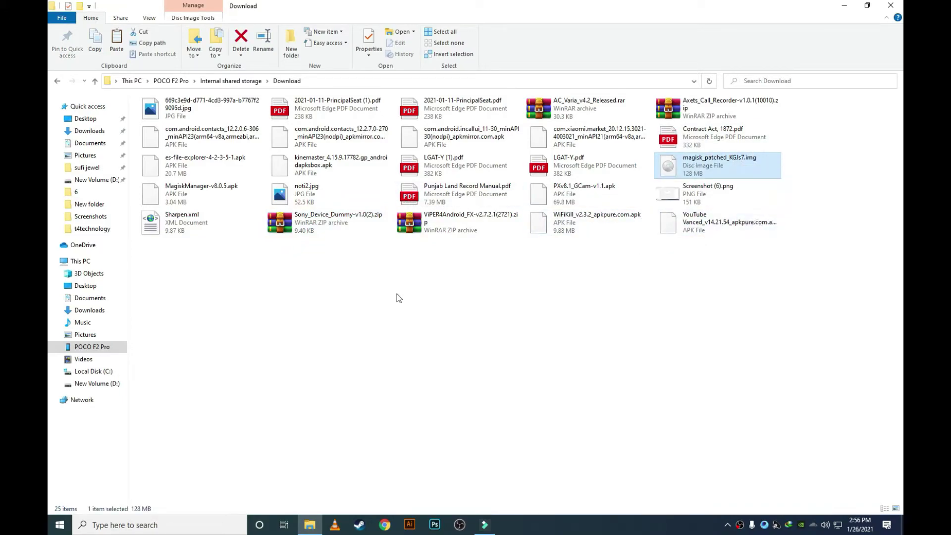
left_click(91, 371)
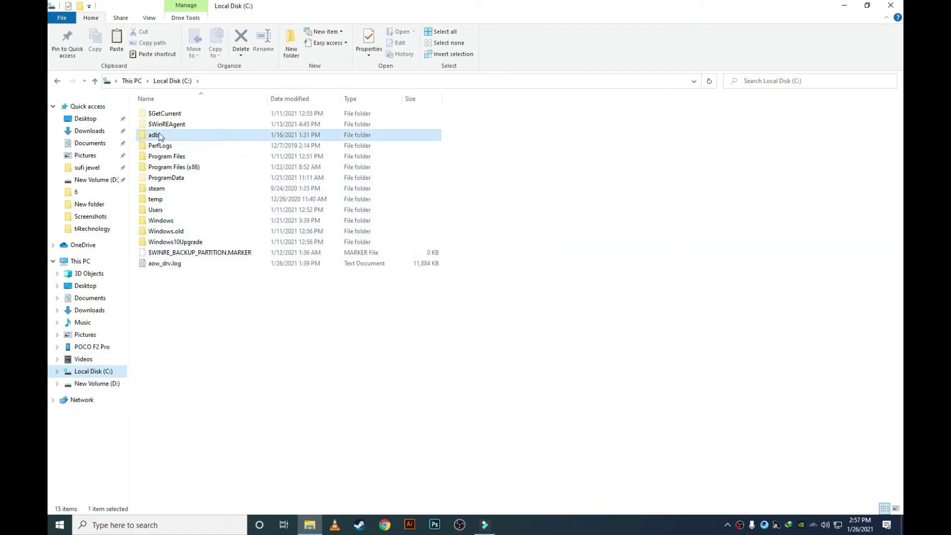
double_click(153, 135)
right_click(211, 221)
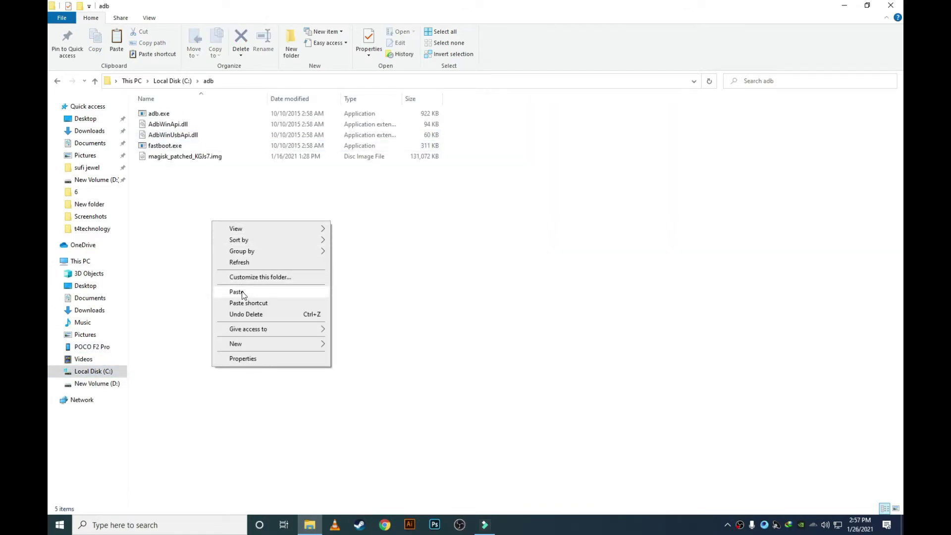
left_click(238, 291)
left_click(469, 231)
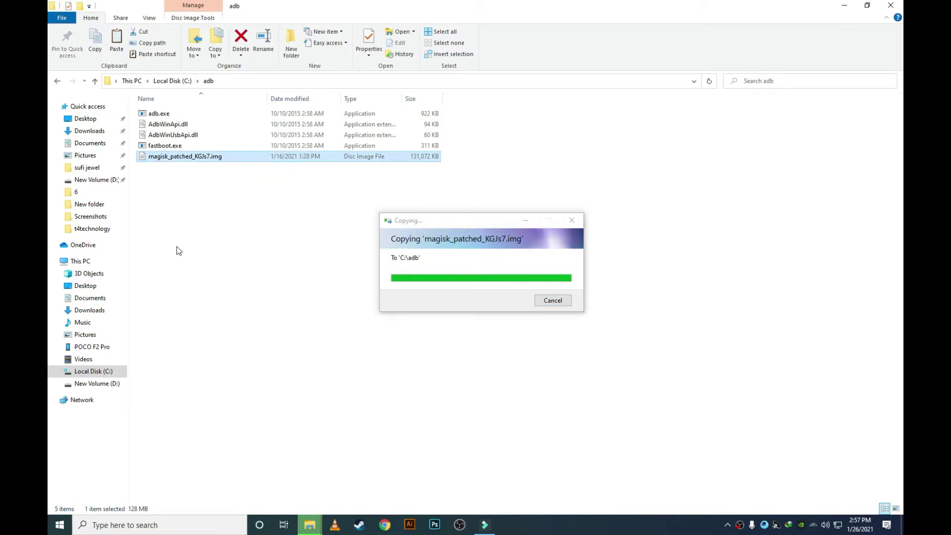
left_click(233, 233)
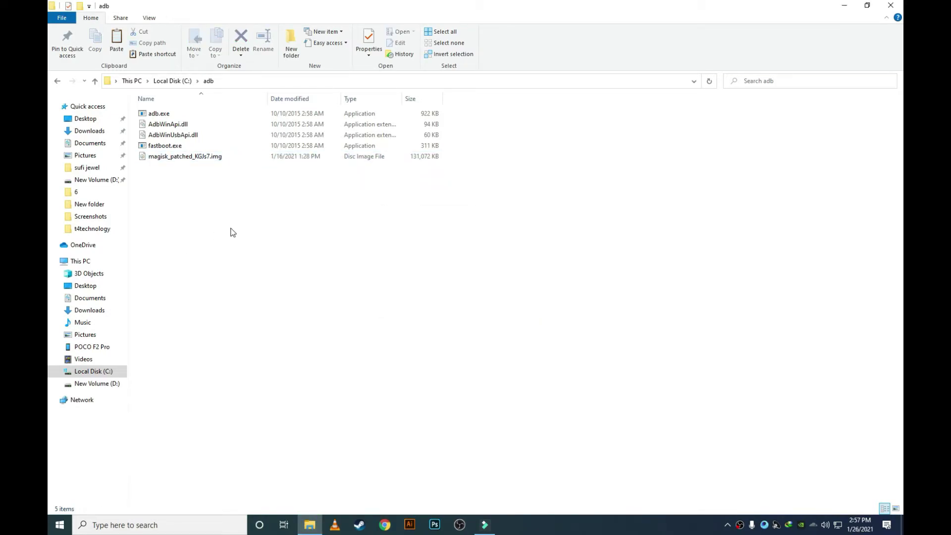
Find cmd in the Windows search and run Command Prompt as administrator, moving its window aside
key("super")
type("cm")
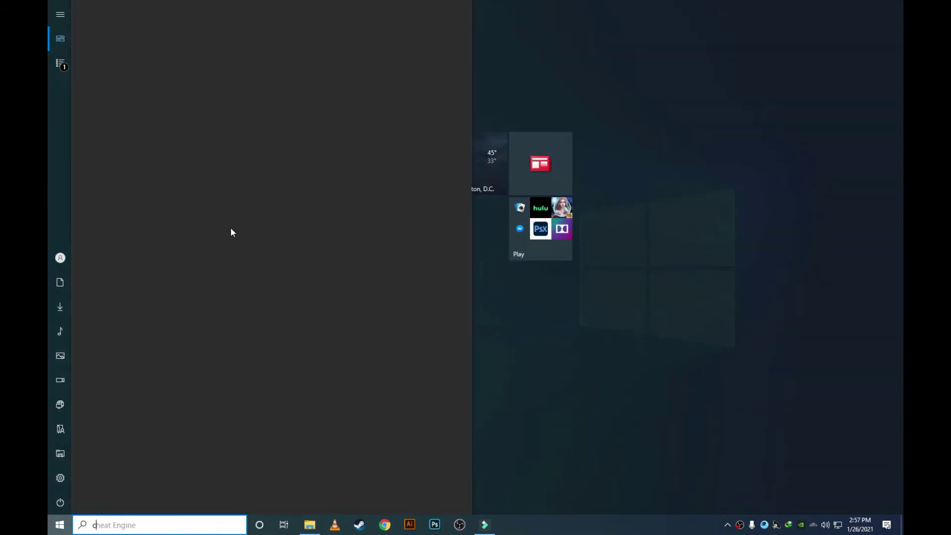
type("d")
right_click(137, 64)
left_click(152, 69)
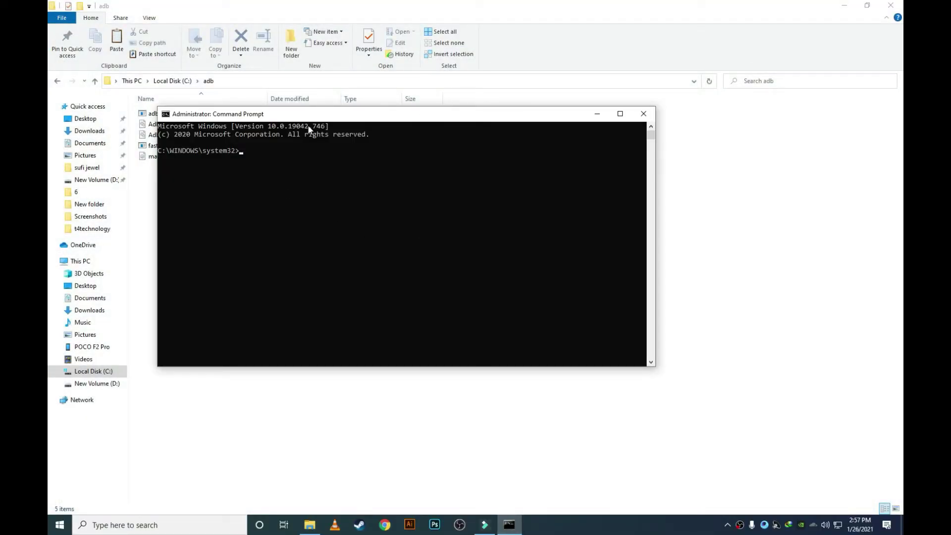
left_click_drag(344, 115, 433, 125)
Rename the patched boot image in the C:\adb folder to magisk.img
left_click(203, 157)
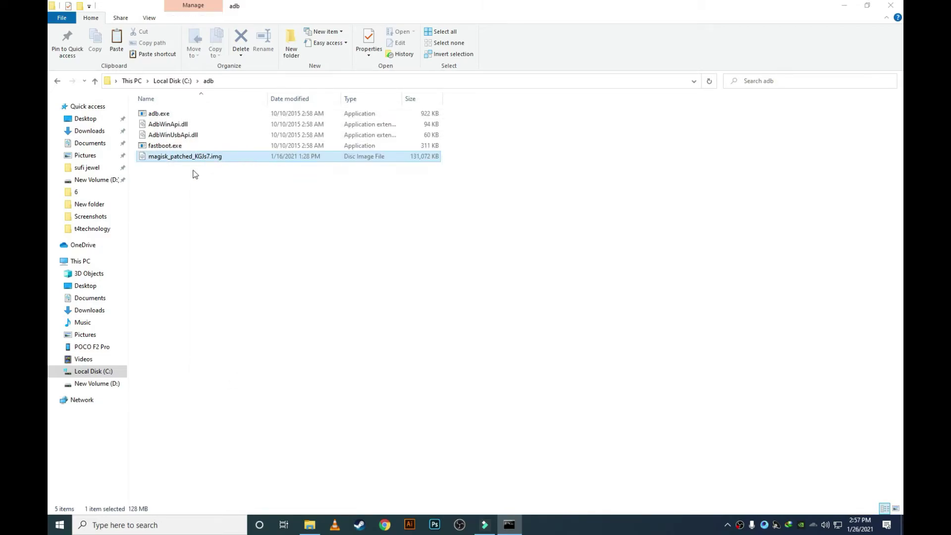
left_click(203, 157)
left_click(212, 159)
key("BackSpace")
key("BackSpace")
key("BackSpace")
key("BackSpace")
key("BackSpace")
key("BackSpace")
key("BackSpace")
key("BackSpace")
key("BackSpace")
key("BackSpace")
key("BackSpace")
key("BackSpace")
key("BackSpace")
key("BackSpace")
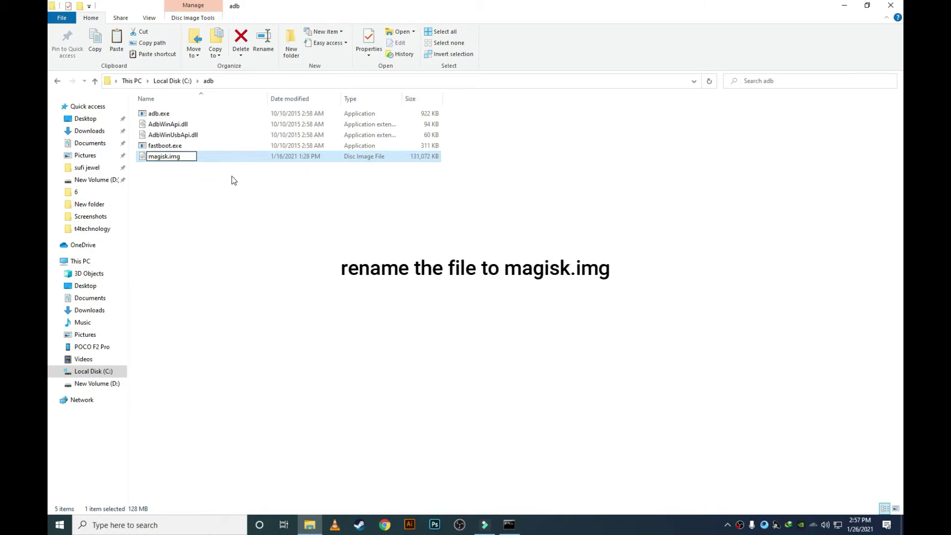
key("Return")
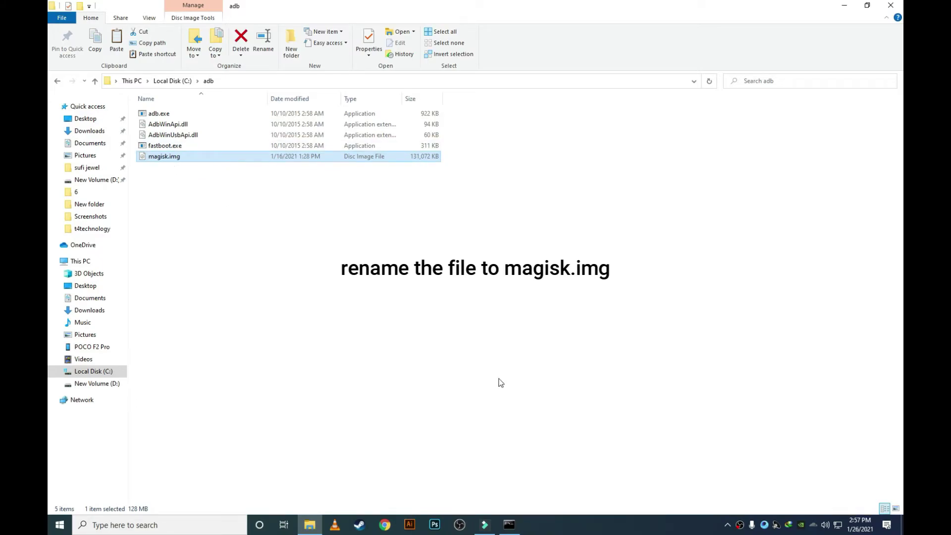
In the Command Prompt, change to the C:\adb directory and list the connected phone with adb devices
left_click(510, 524)
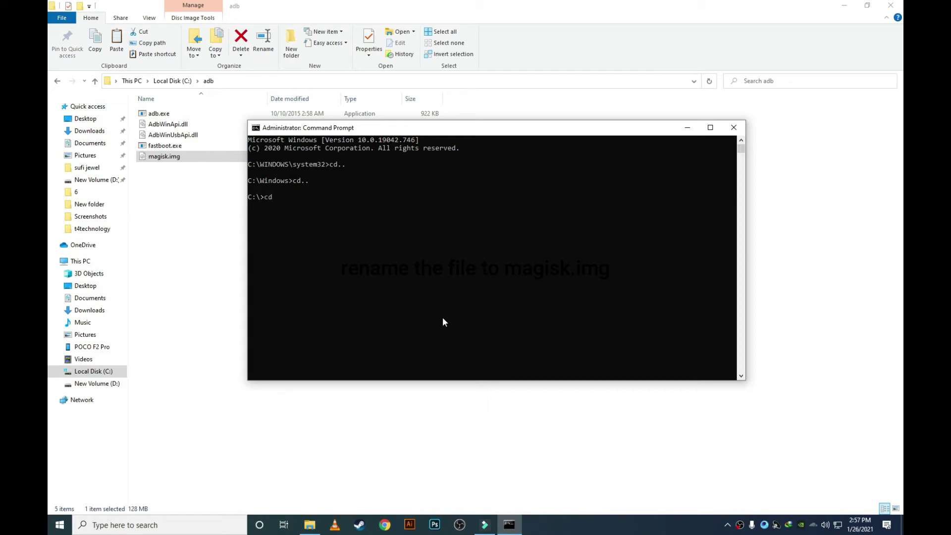
key("Return")
type("f")
key("BackSpace")
type("adb")
type(" devices")
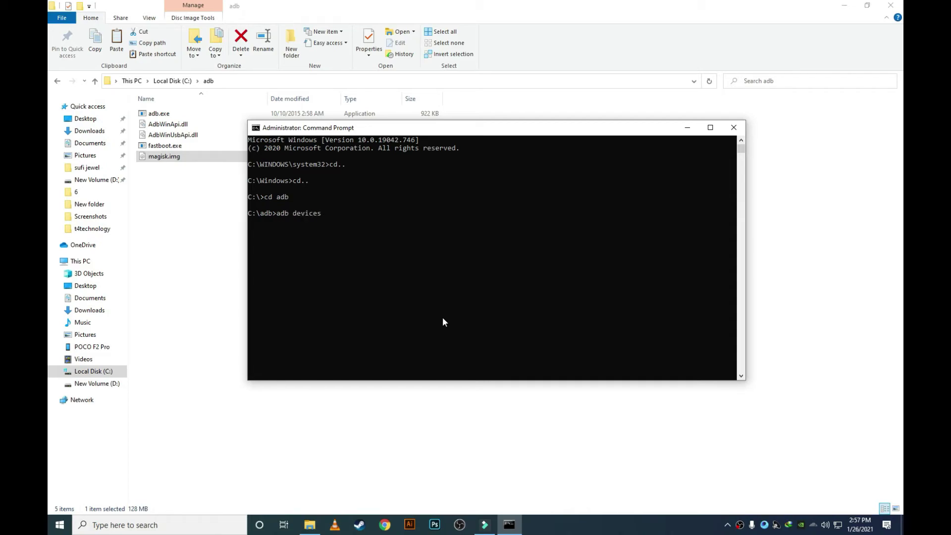
key("Return")
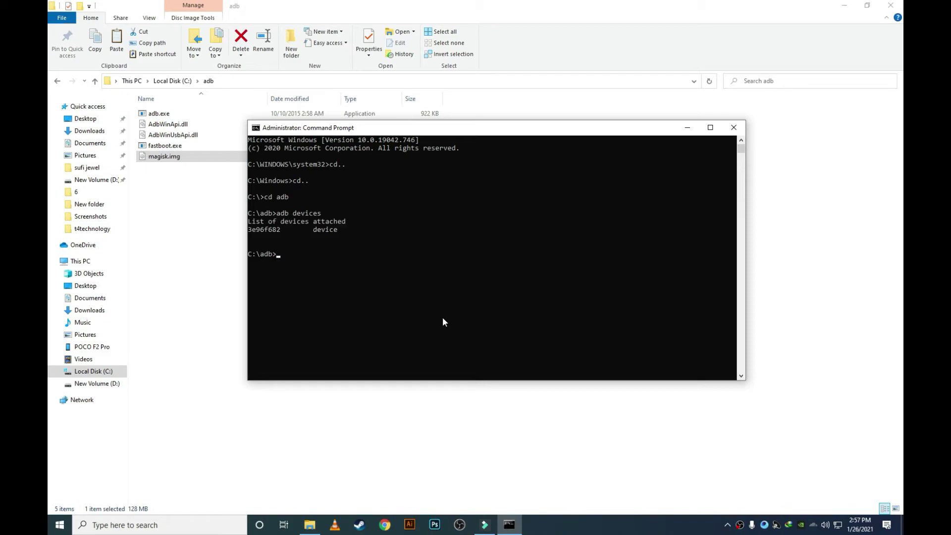
Restart the phone with adb reboot bootloader and enter the command fastboot flash boot magisk.img
type("adb reboot bootloader")
key("Return")
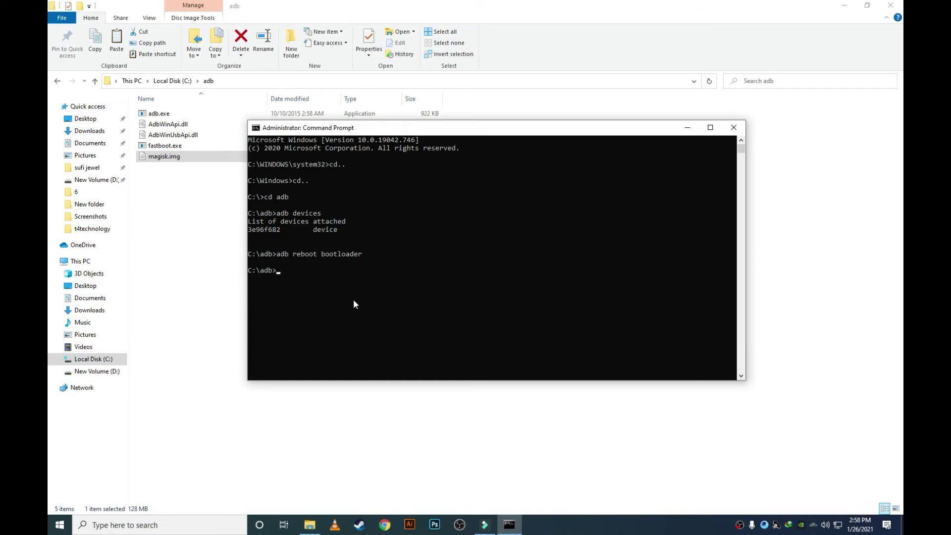
type("fastboot flash boot magisk.")
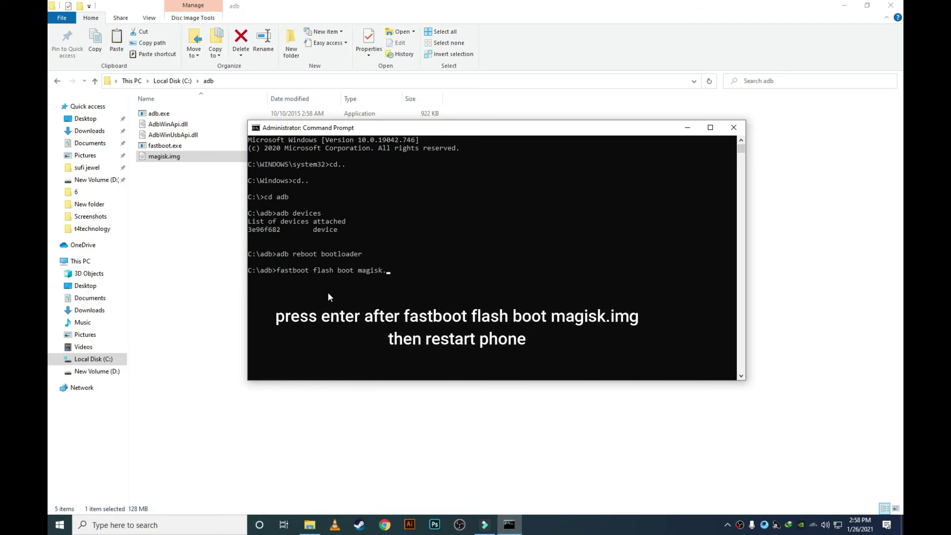
type("img")
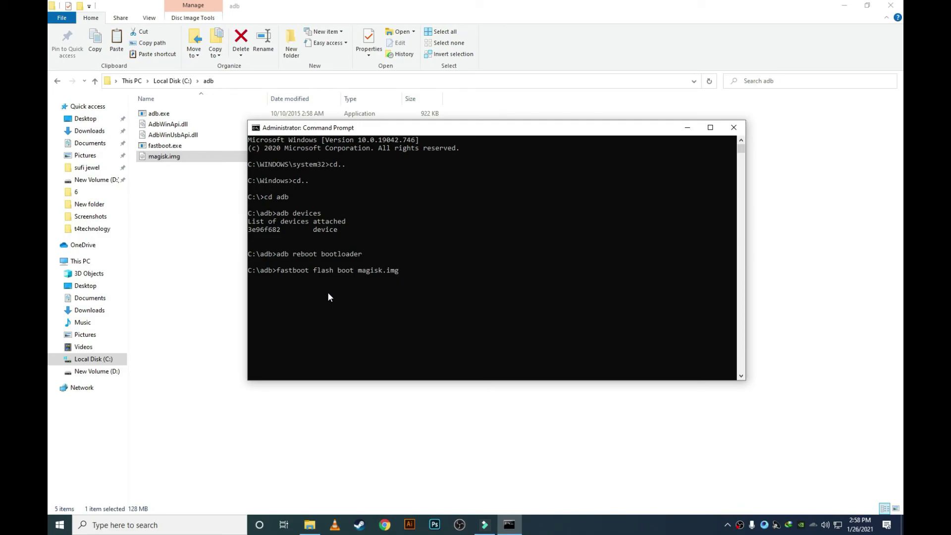
Append the note "now press enter" after the fastboot flash command
type("now press enter")
key("F9")
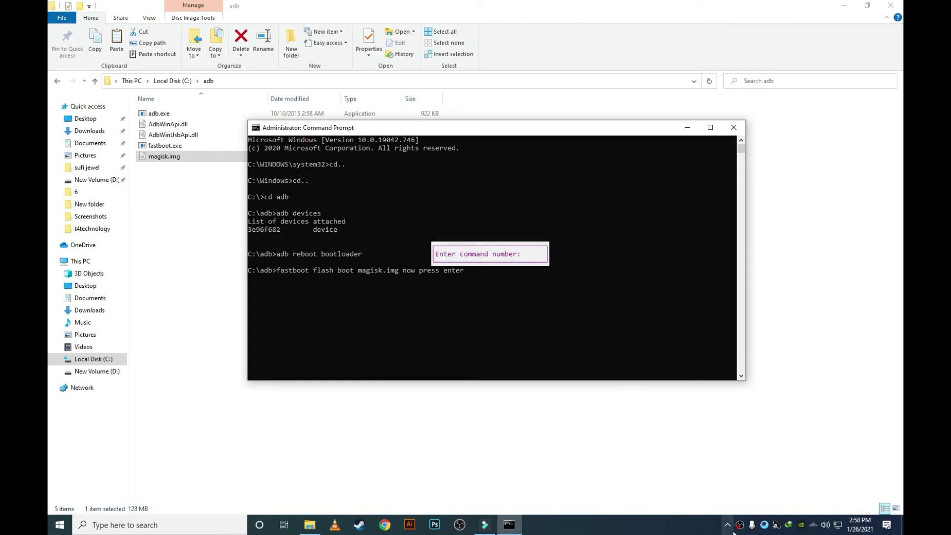
left_click(734, 127)
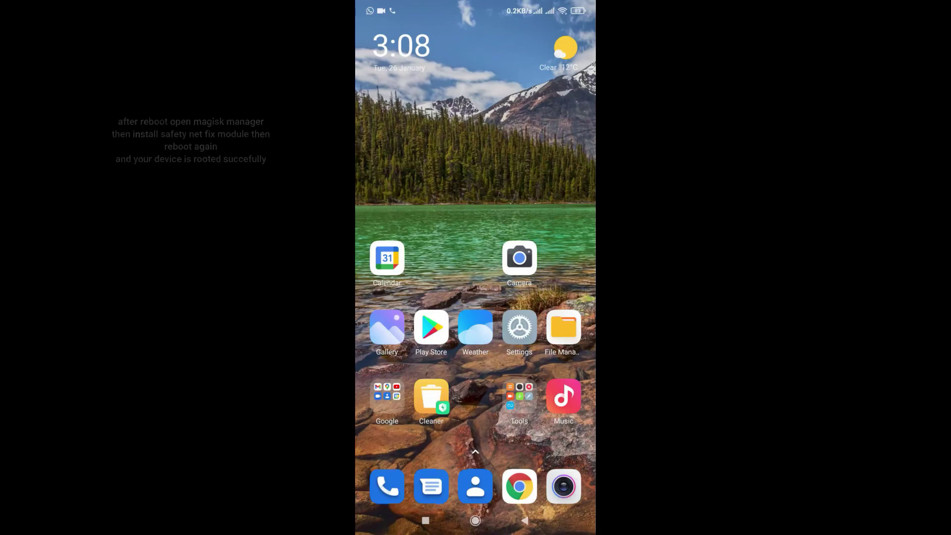
On the phone, search the app drawer for "m", launch Magisk Manager and go to its Modules page
left_click_drag(475, 436, 474, 223)
left_click(447, 473)
type("m")
left_click(386, 247)
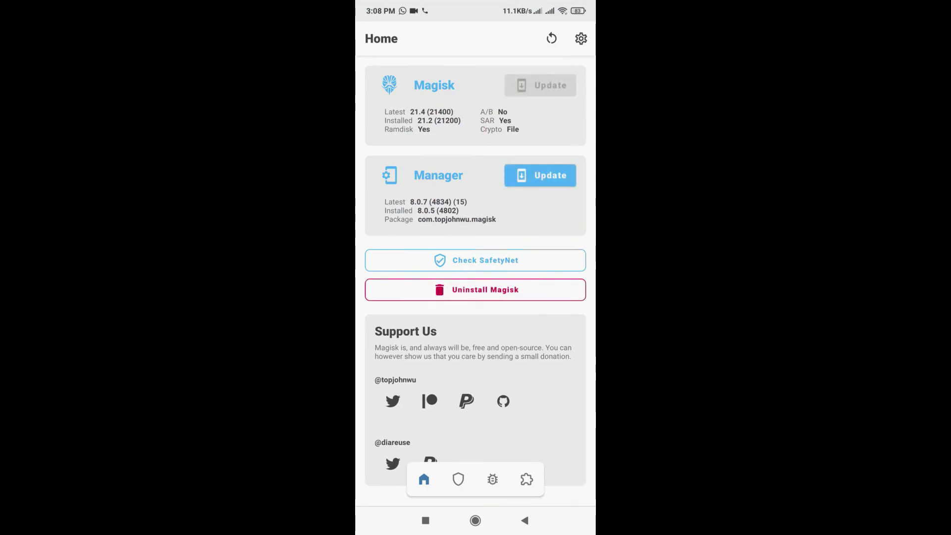
left_click(526, 479)
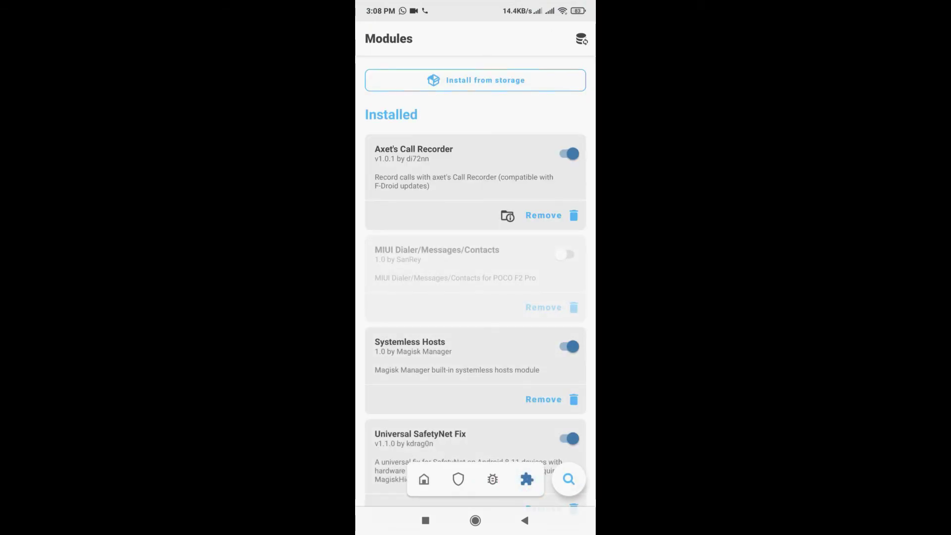
Pick safetynet-fix-v1.1.0.zip as the module to install from storage, and cancel the selection to return to the Modules page
left_click(516, 74)
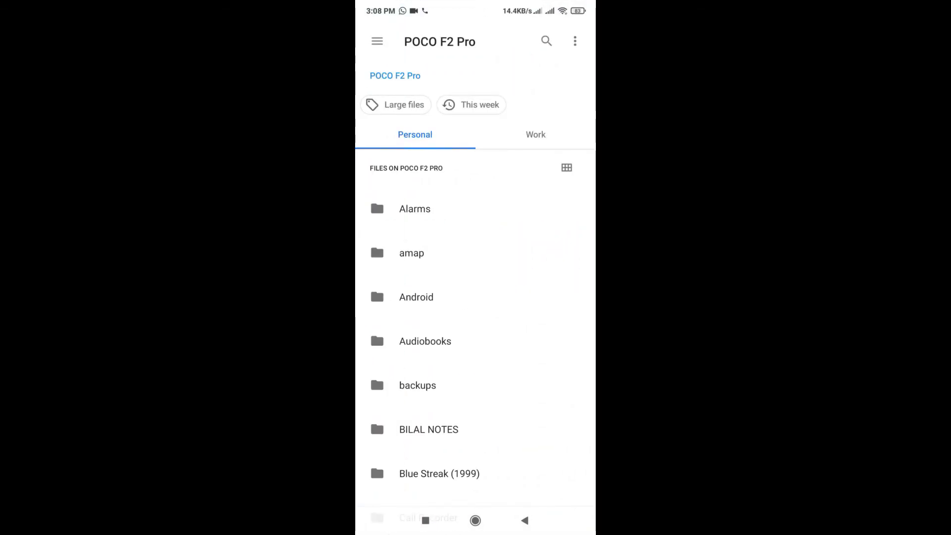
left_click_drag(537, 502, 537, 266)
left_click_drag(541, 228, 541, 186)
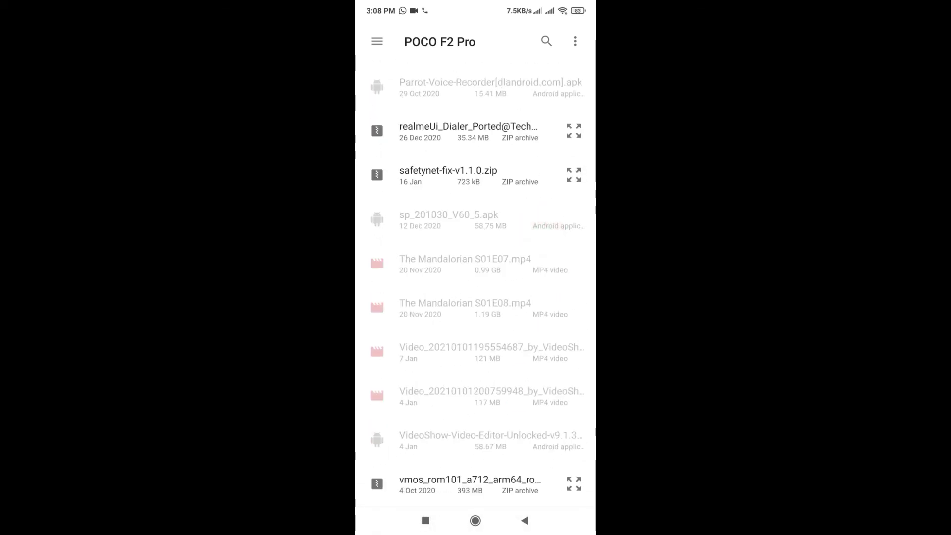
left_click(467, 172)
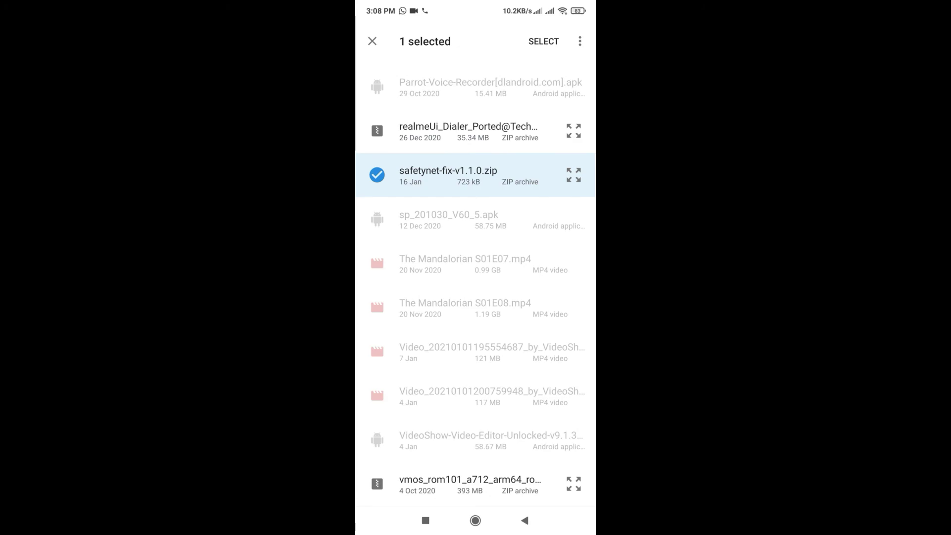
left_click(372, 41)
left_click(525, 520)
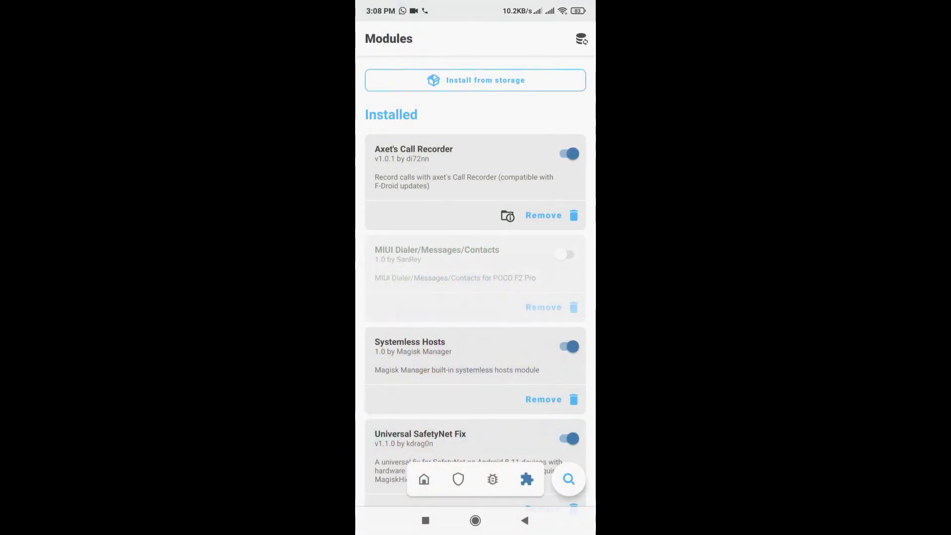
Return to Magisk Manager's Home page and open the reboot options
left_click(424, 479)
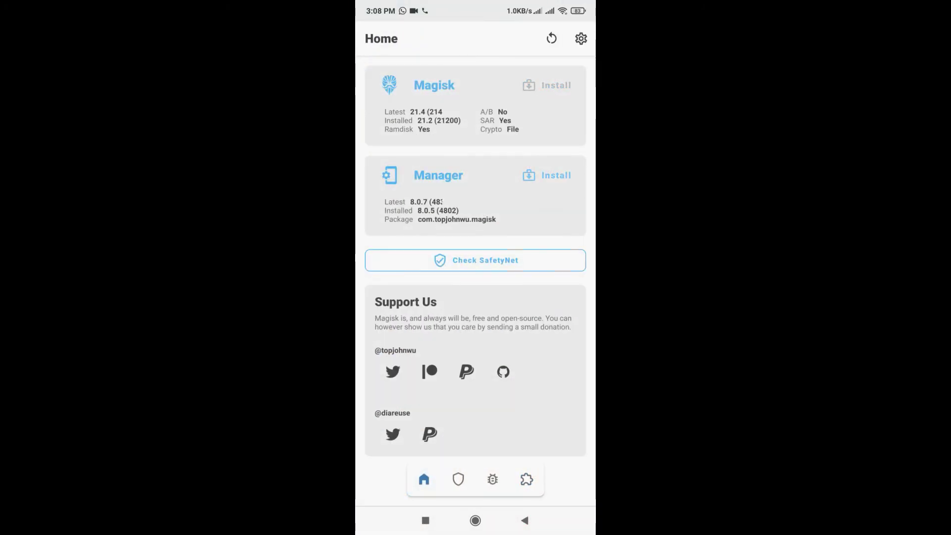
left_click(551, 38)
left_click_drag(556, 68, 463, 185)
left_click(550, 477)
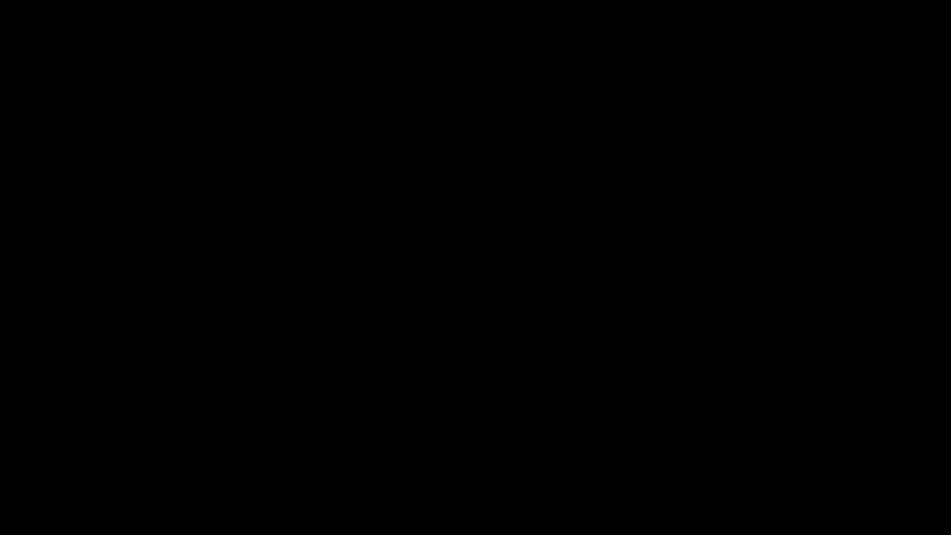